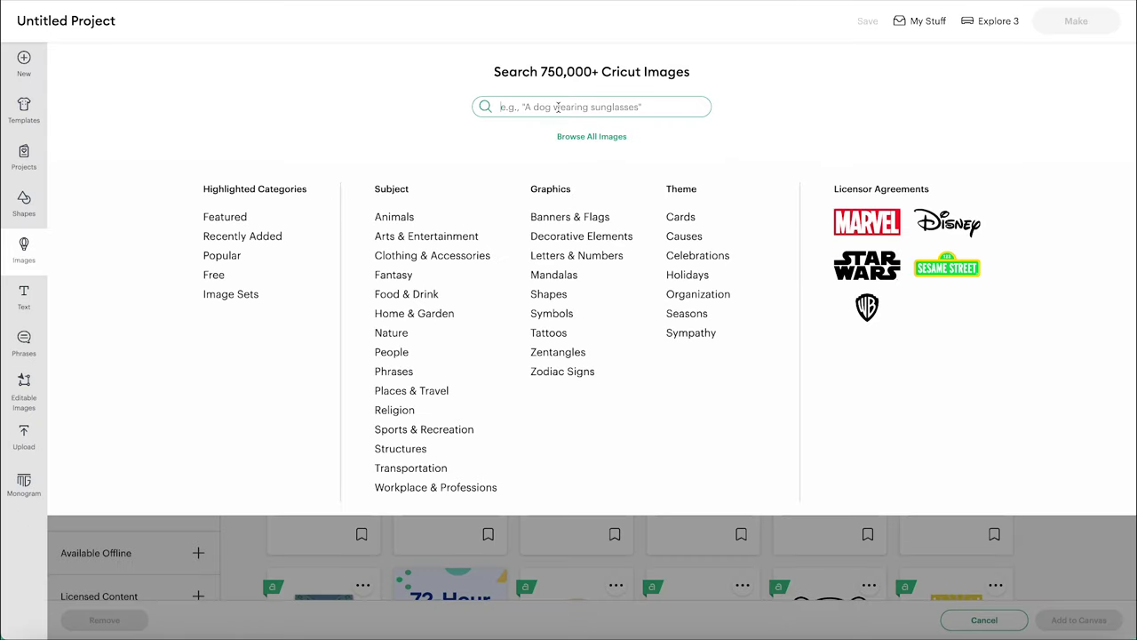
# Search Images for 'african woman' and open the portrait designer's image collection
pyautogui.write('af')
pyautogui.write('rican')
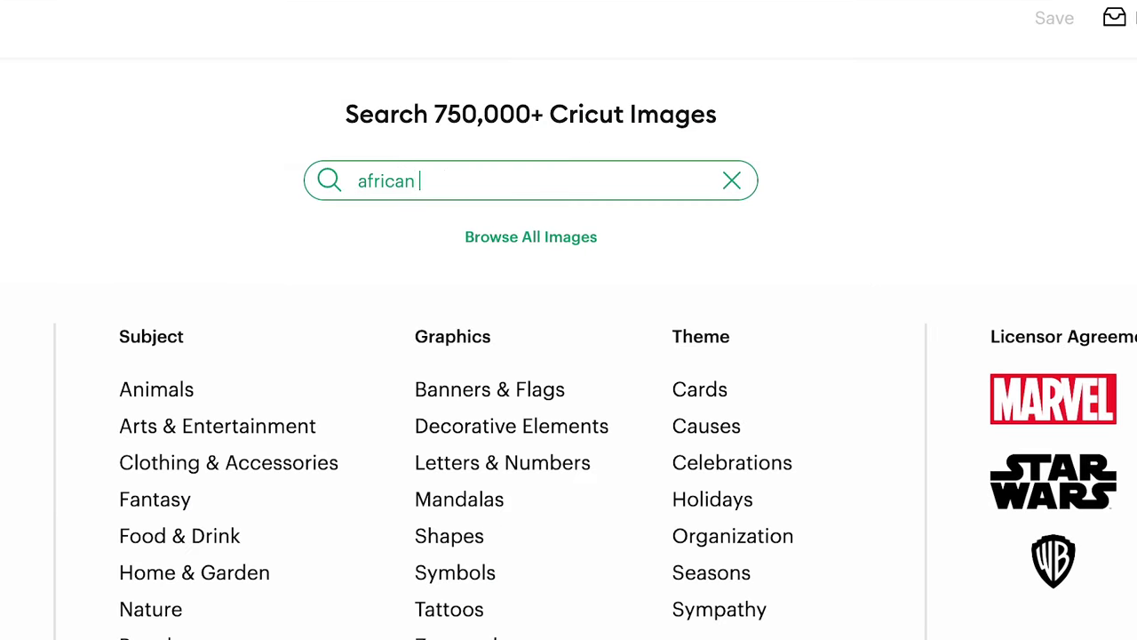
pyautogui.write(' woman')
pyautogui.press('Return')
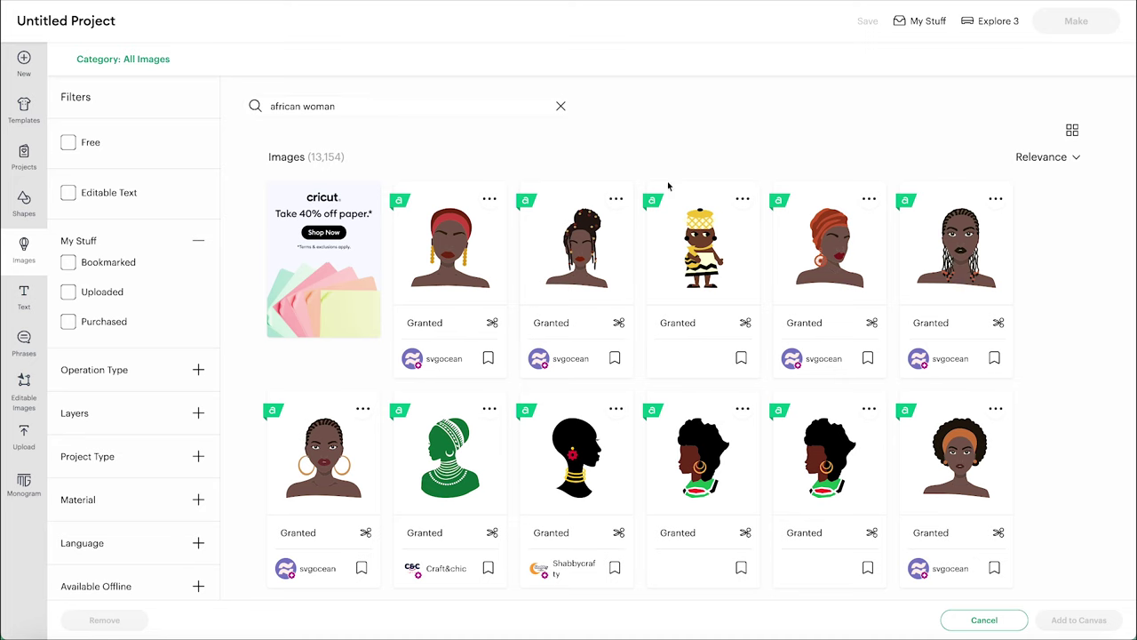
pyautogui.scroll(-4, 590, 229)
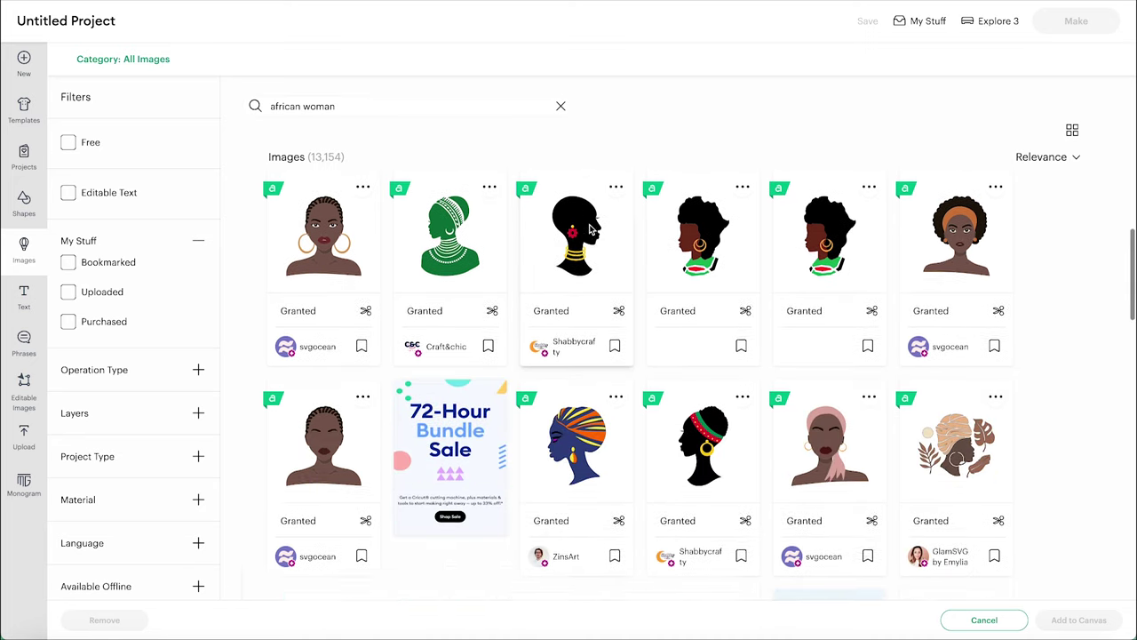
pyautogui.scroll(-8, 590, 228)
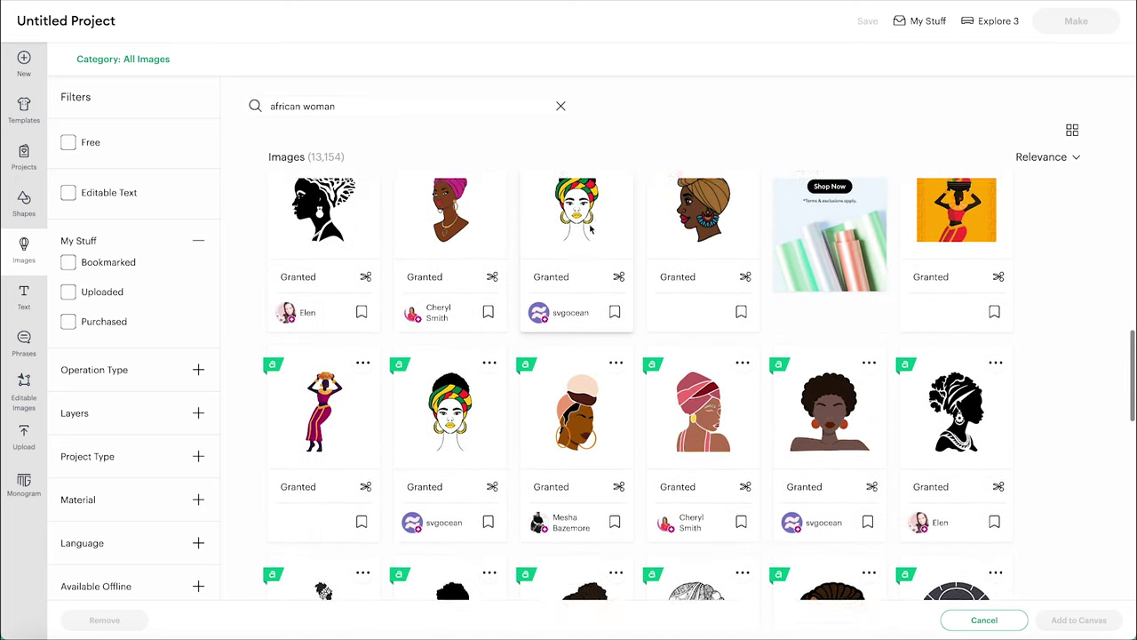
pyautogui.scroll(-3, 590, 229)
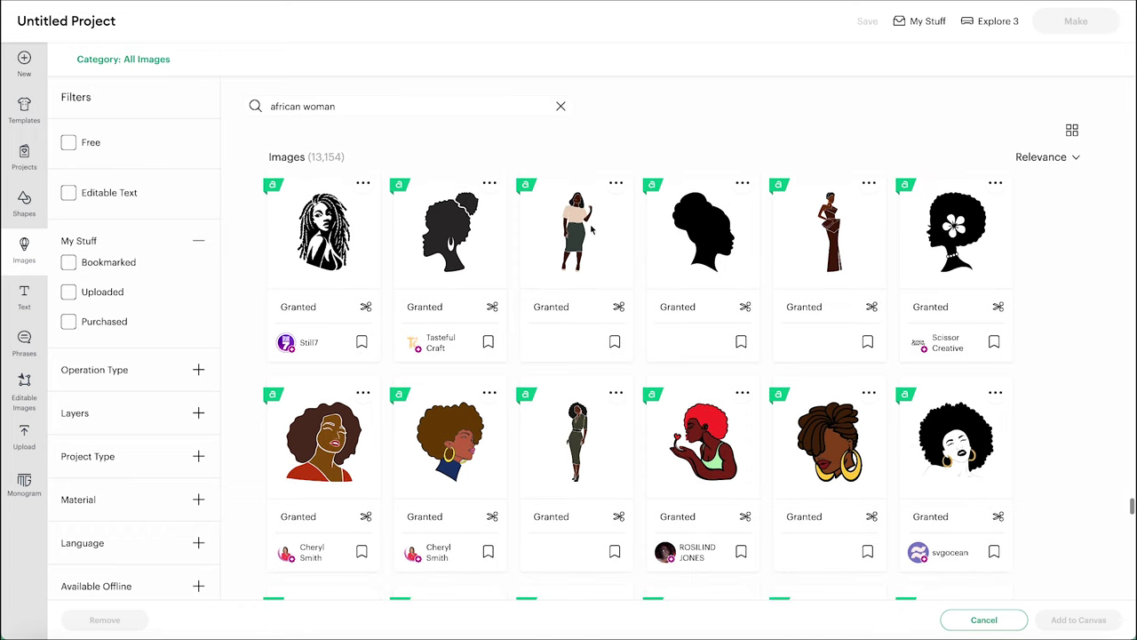
pyautogui.scroll(-1, 591, 230)
pyautogui.scroll(1, 591, 229)
pyautogui.click(951, 468)
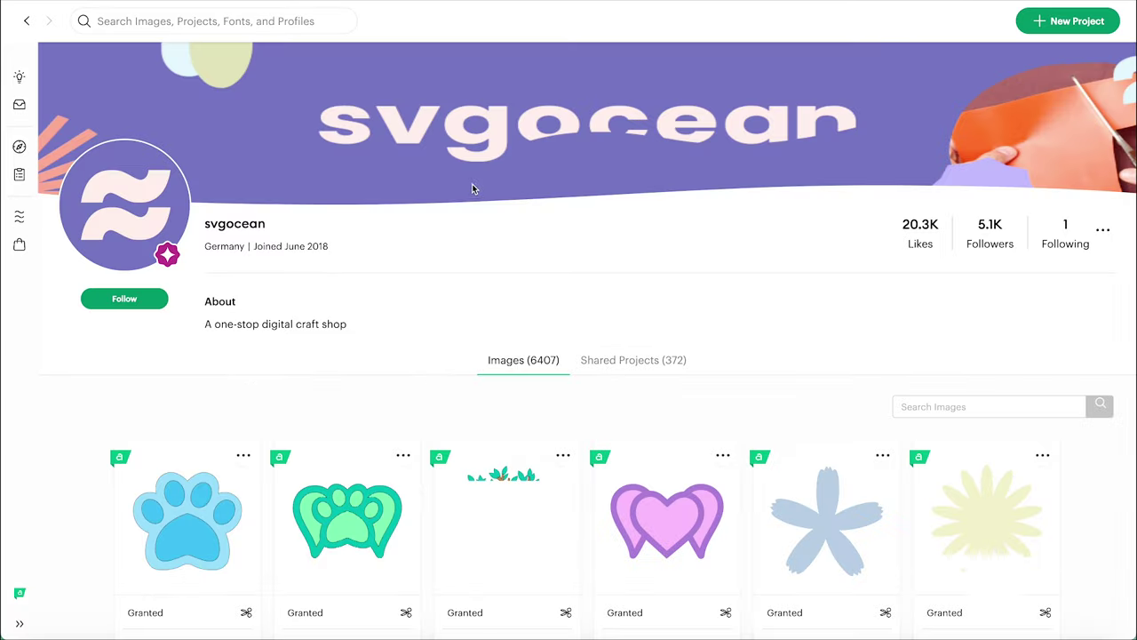
# Search the designer's images for 'african woman' and add the Afro woman with gold lips to the canvas
pyautogui.write('african w')
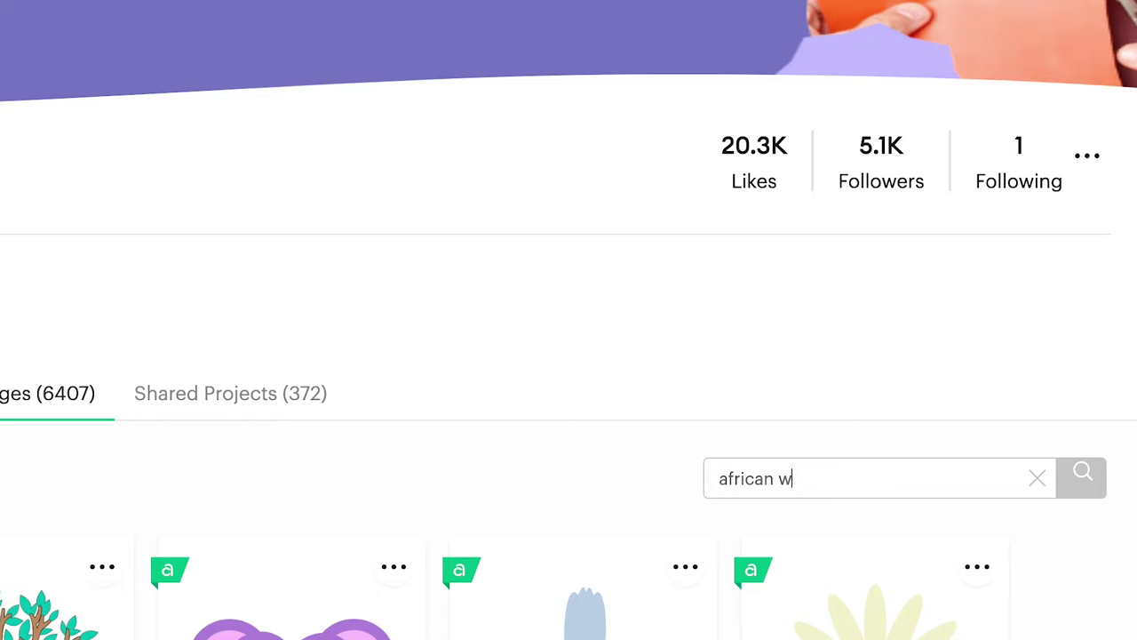
pyautogui.write('oman')
pyautogui.press('Return')
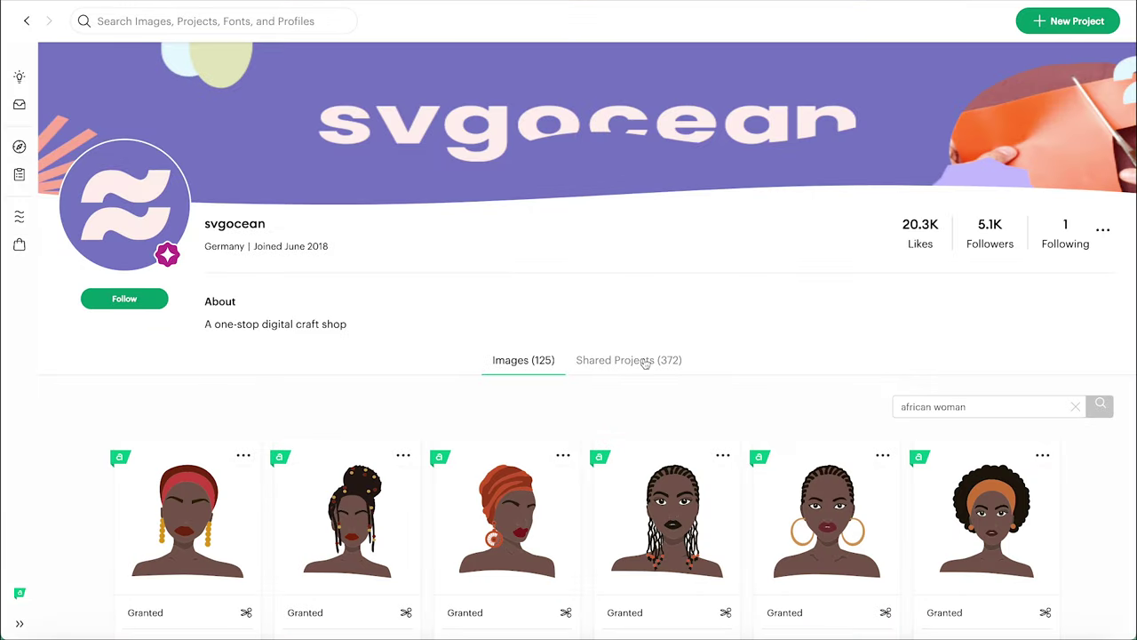
pyautogui.scroll(-6, 647, 362)
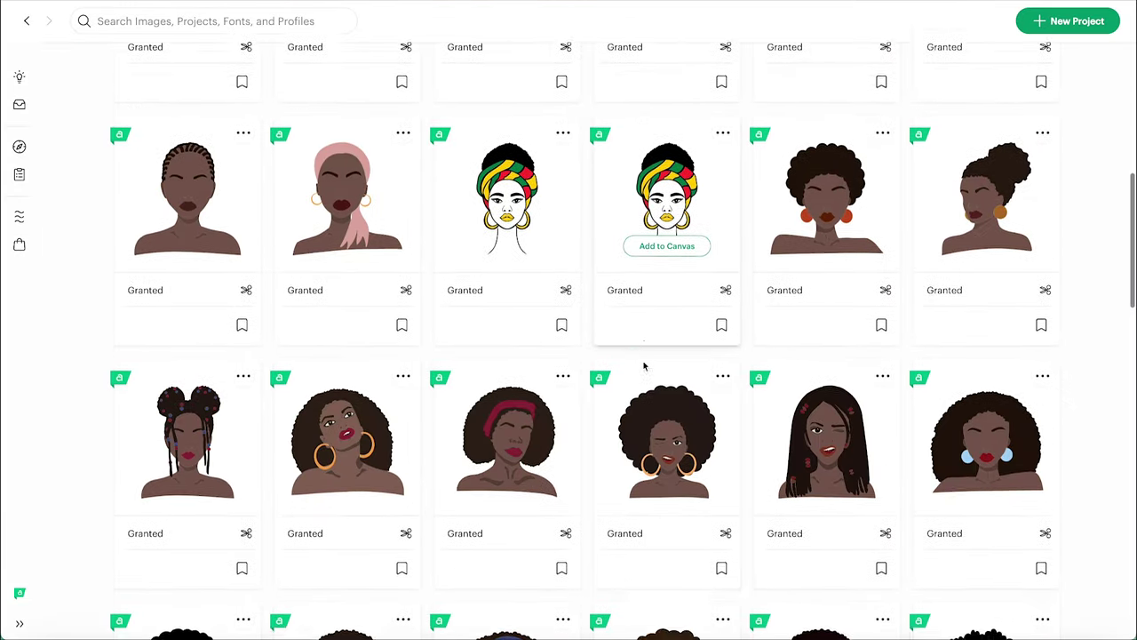
pyautogui.scroll(-9, 647, 356)
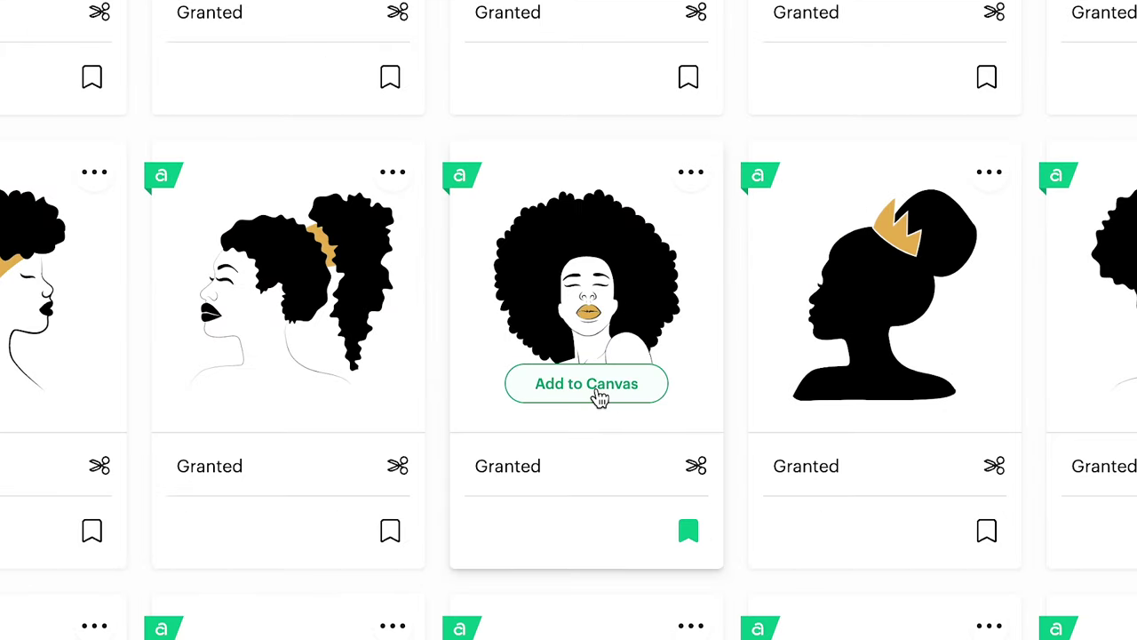
pyautogui.click(599, 396)
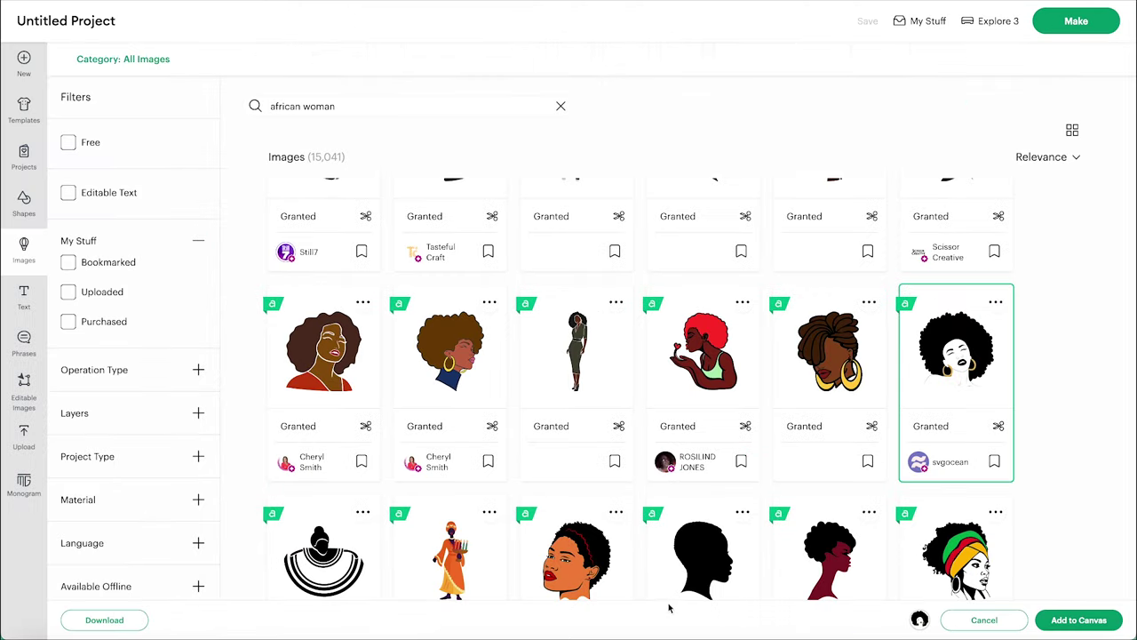
pyautogui.click(667, 605)
# Move the woman image up and left, and insert a square from Shapes
pyautogui.moveTo(346, 221); pyautogui.dragTo(302, 200)
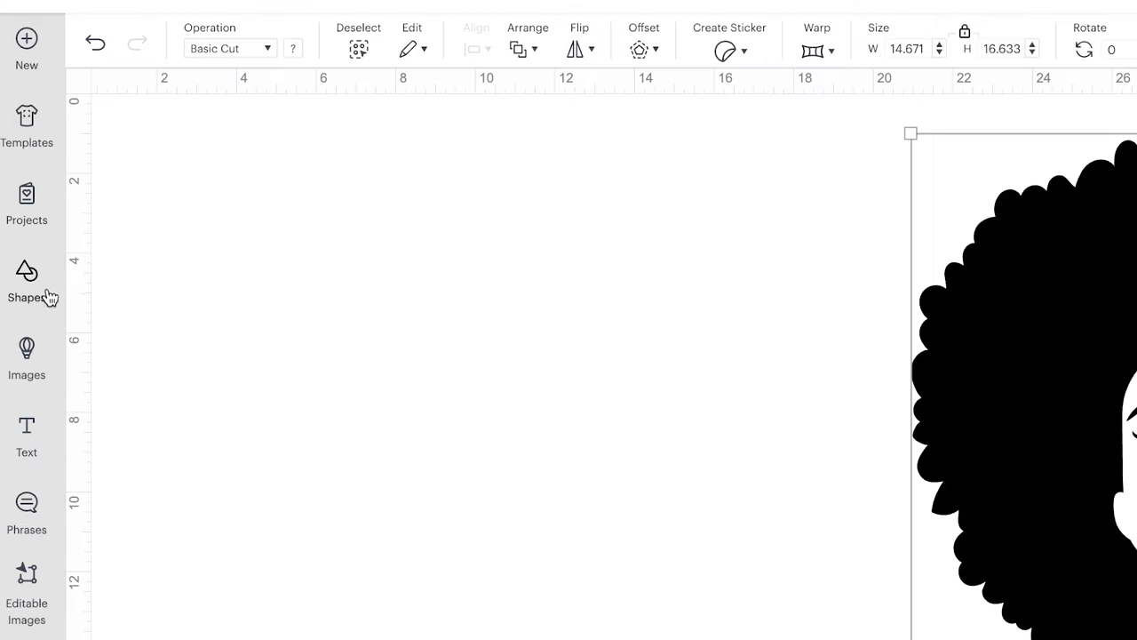
pyautogui.click(27, 278)
pyautogui.click(316, 412)
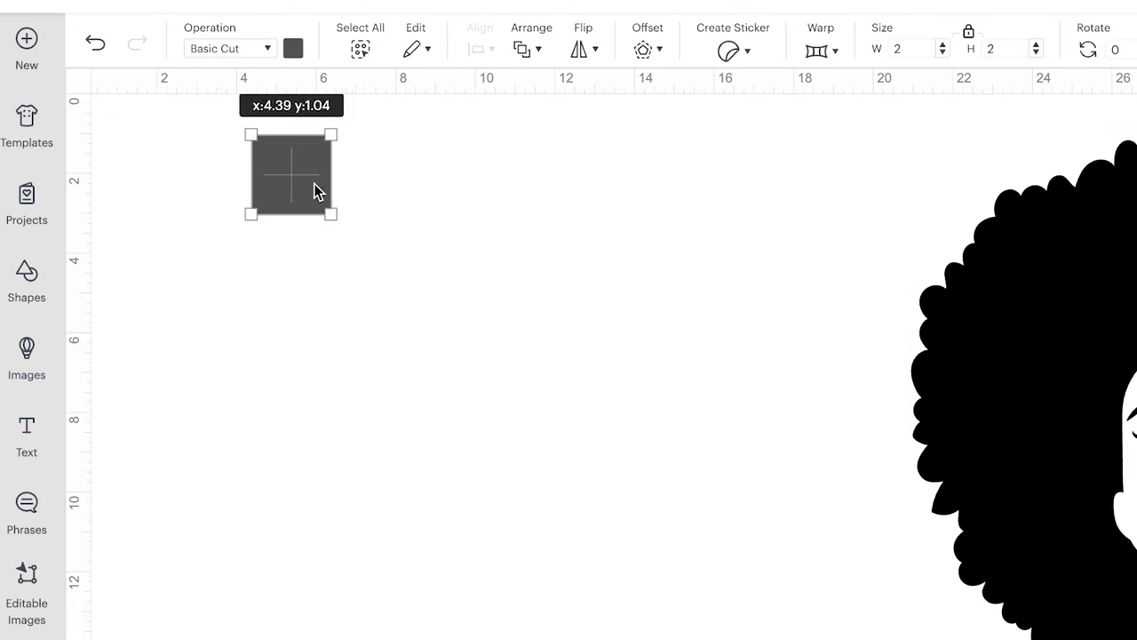
# Resize the square to 18 × 24 in and move it toward the top-left
pyautogui.moveTo(331, 217); pyautogui.dragTo(757, 411)
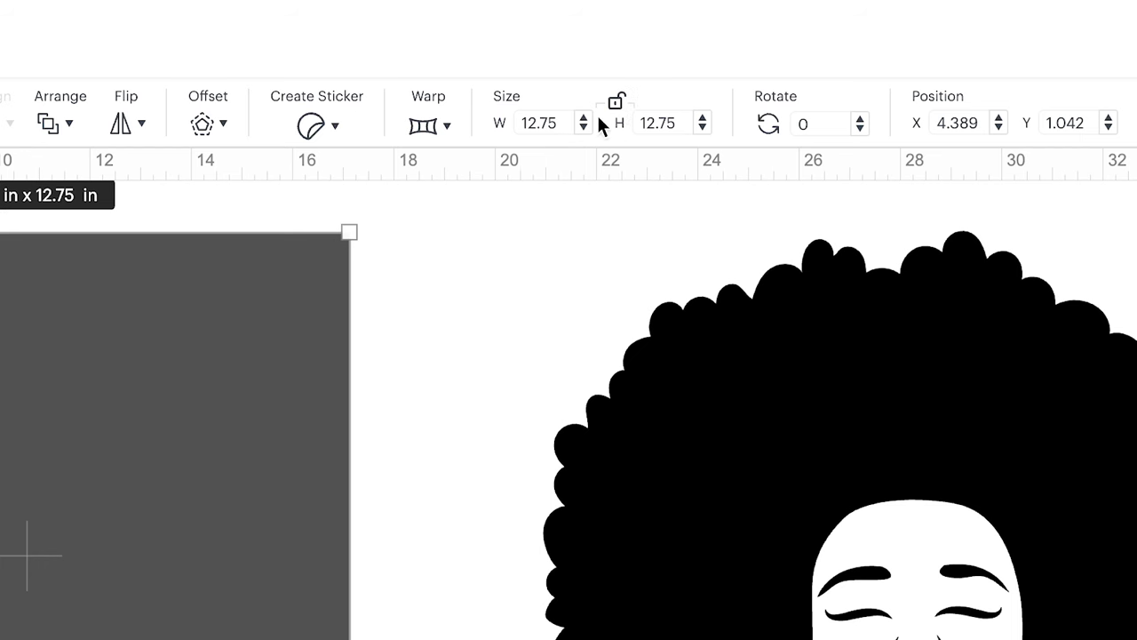
pyautogui.write('18')
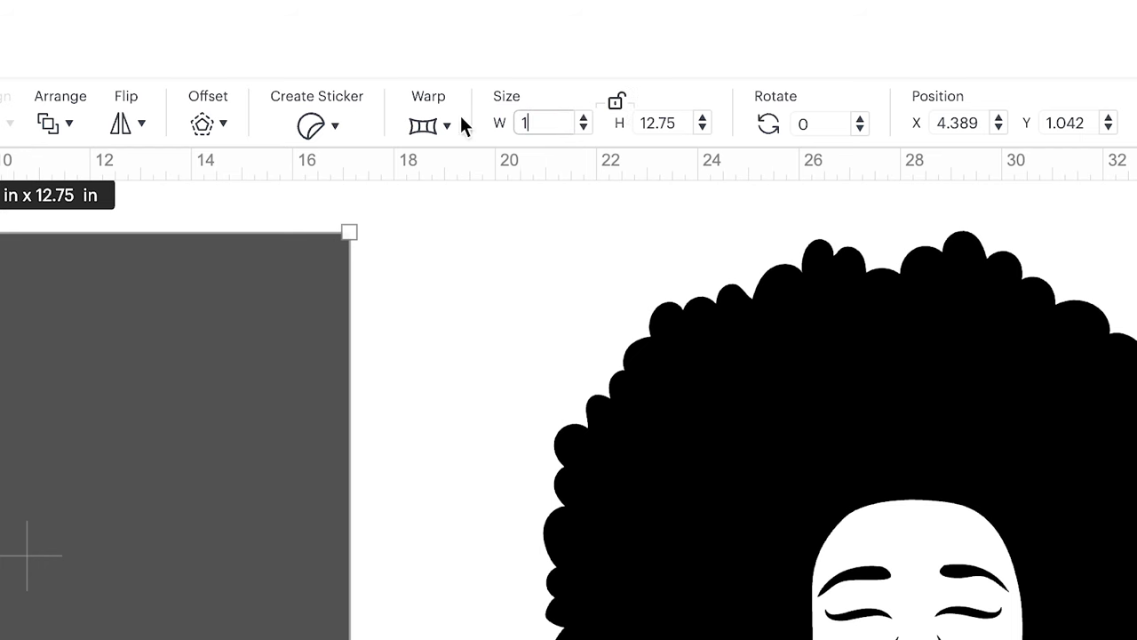
pyautogui.click(678, 122)
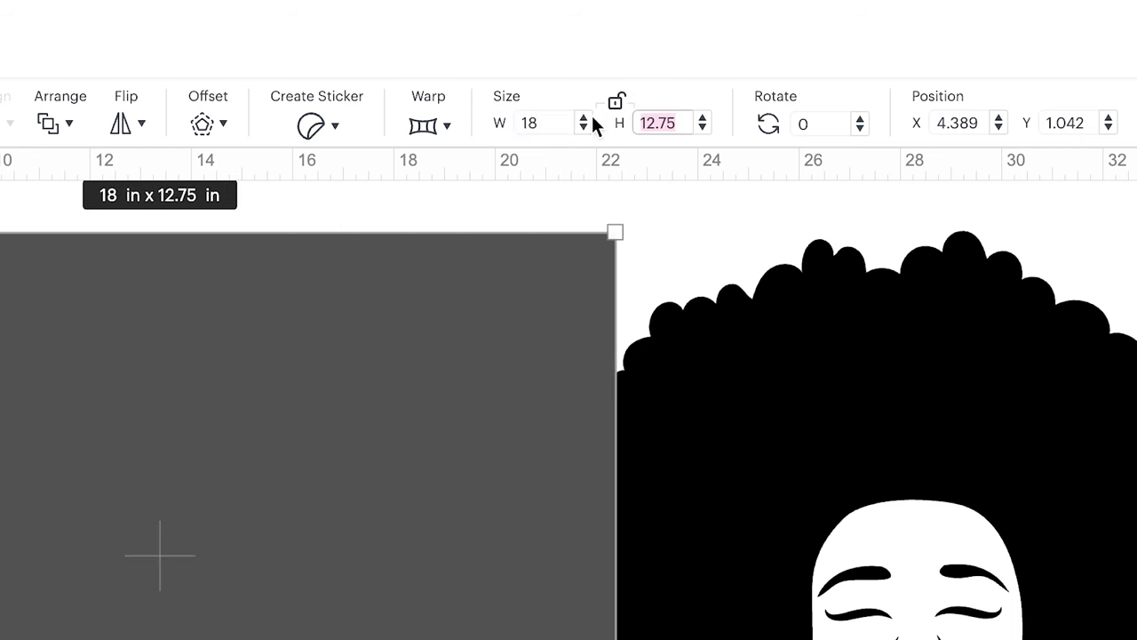
pyautogui.write('24')
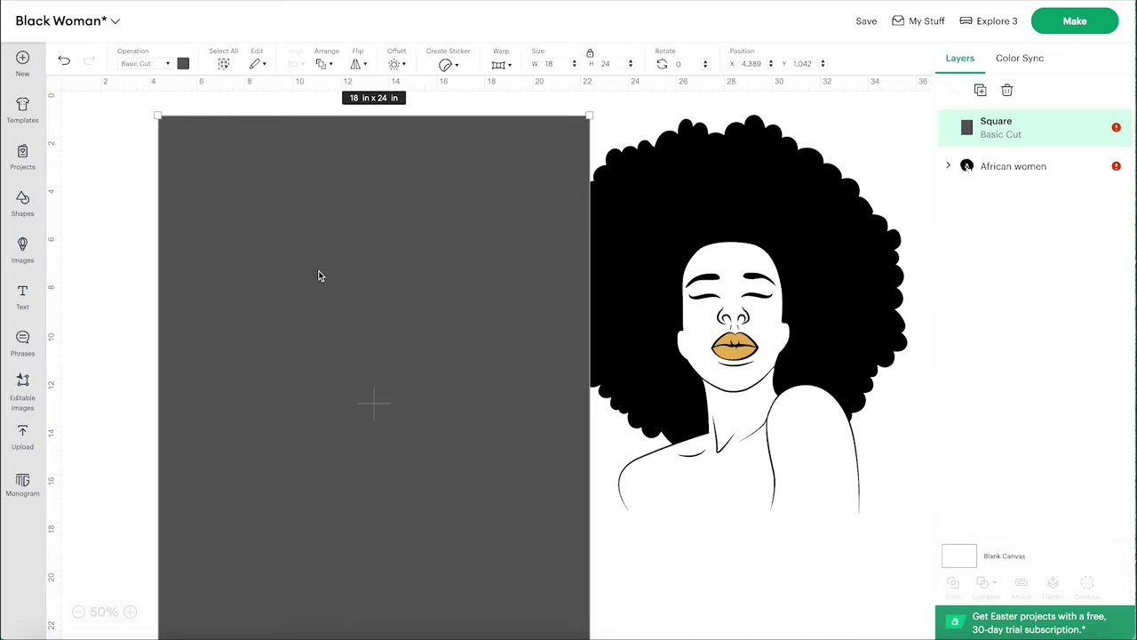
pyautogui.moveTo(260, 383); pyautogui.dragTo(188, 367)
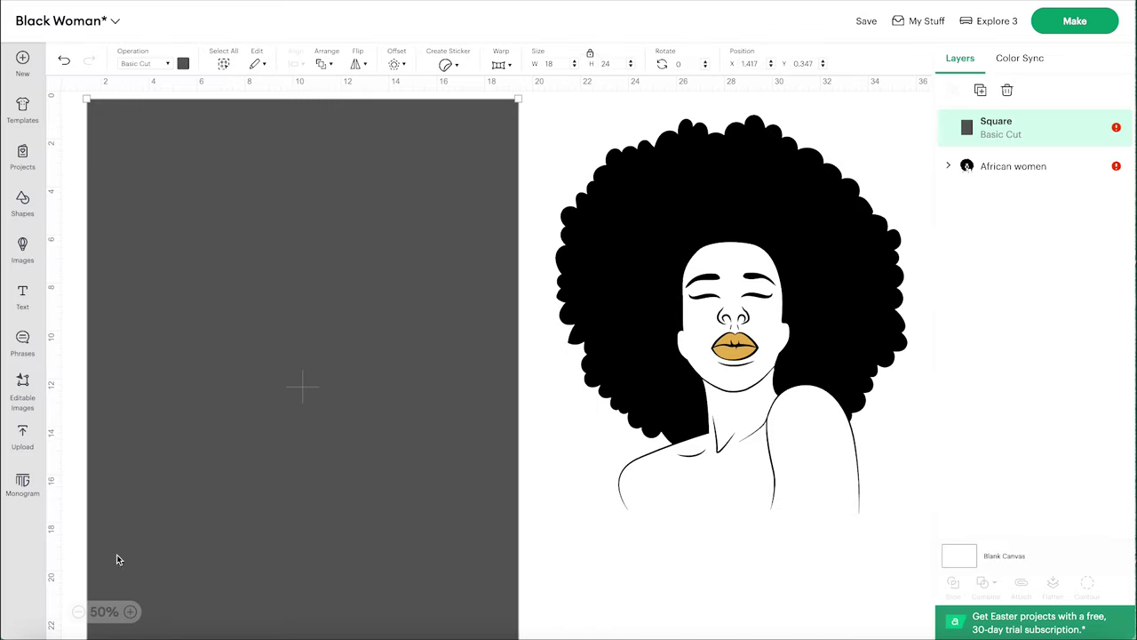
# Bring the woman artwork in front of the 18 × 24 square and enlarge it to about 17.7 in wide
pyautogui.scroll(-3, 211, 294)
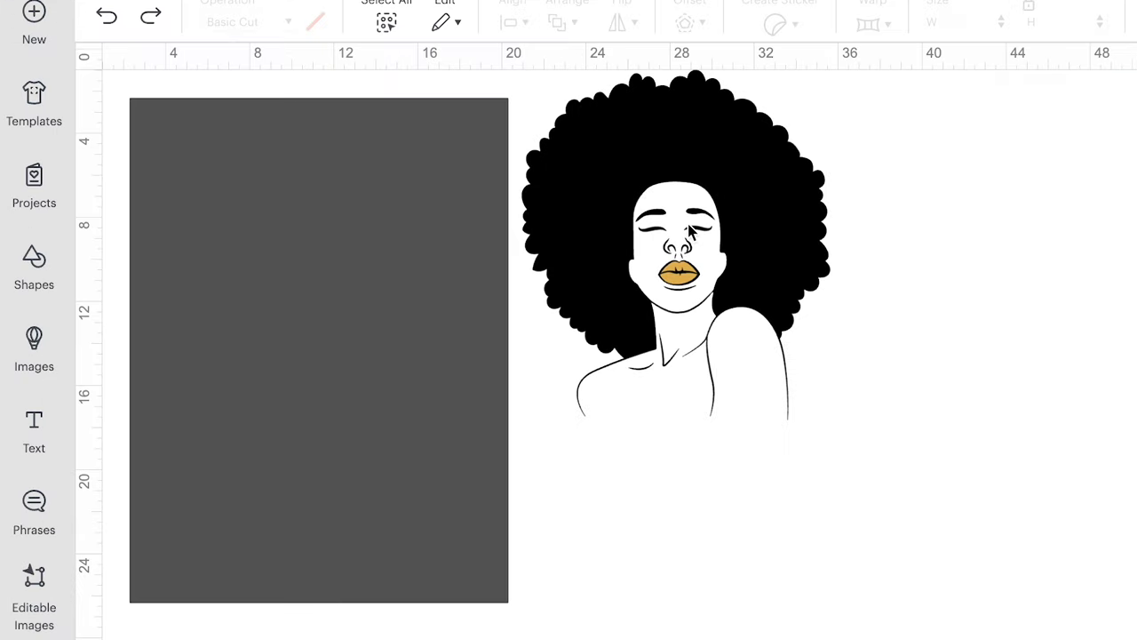
pyautogui.moveTo(379, 185); pyautogui.dragTo(206, 195)
pyautogui.moveTo(356, 252); pyautogui.dragTo(452, 269)
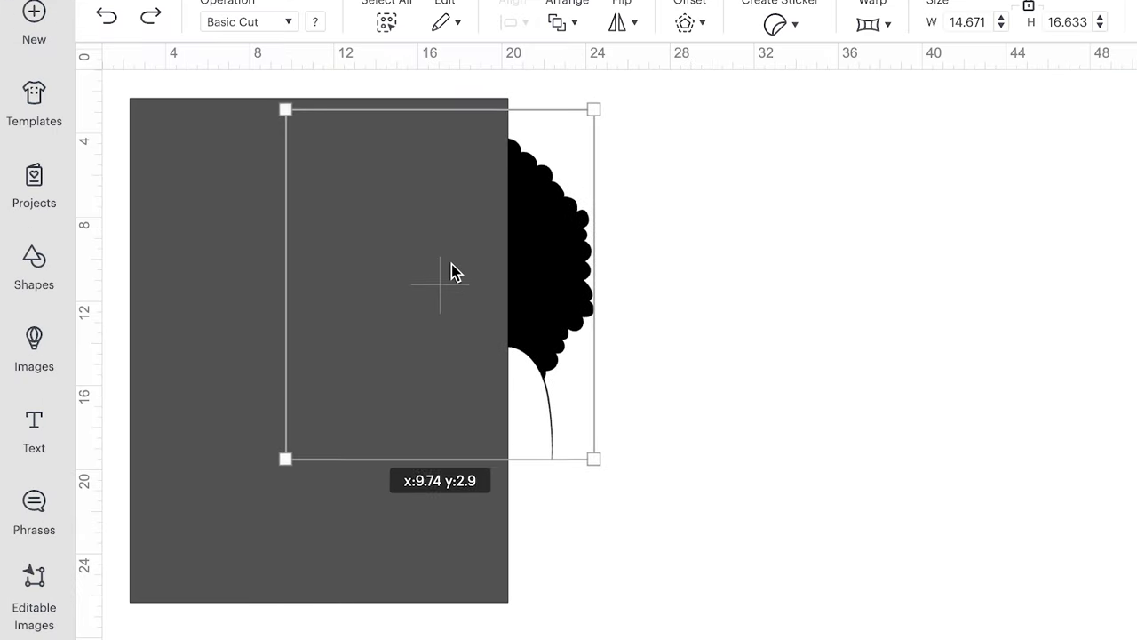
pyautogui.rightClick(533, 272)
pyautogui.click(597, 568)
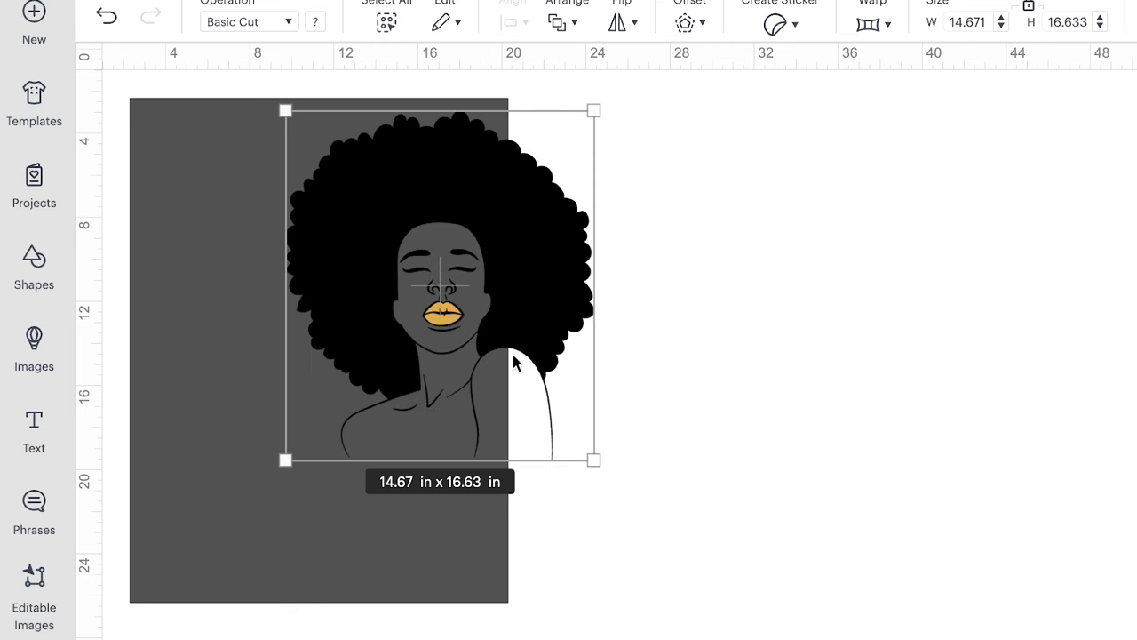
pyautogui.moveTo(503, 338); pyautogui.dragTo(471, 378)
pyautogui.moveTo(567, 502); pyautogui.dragTo(629, 572)
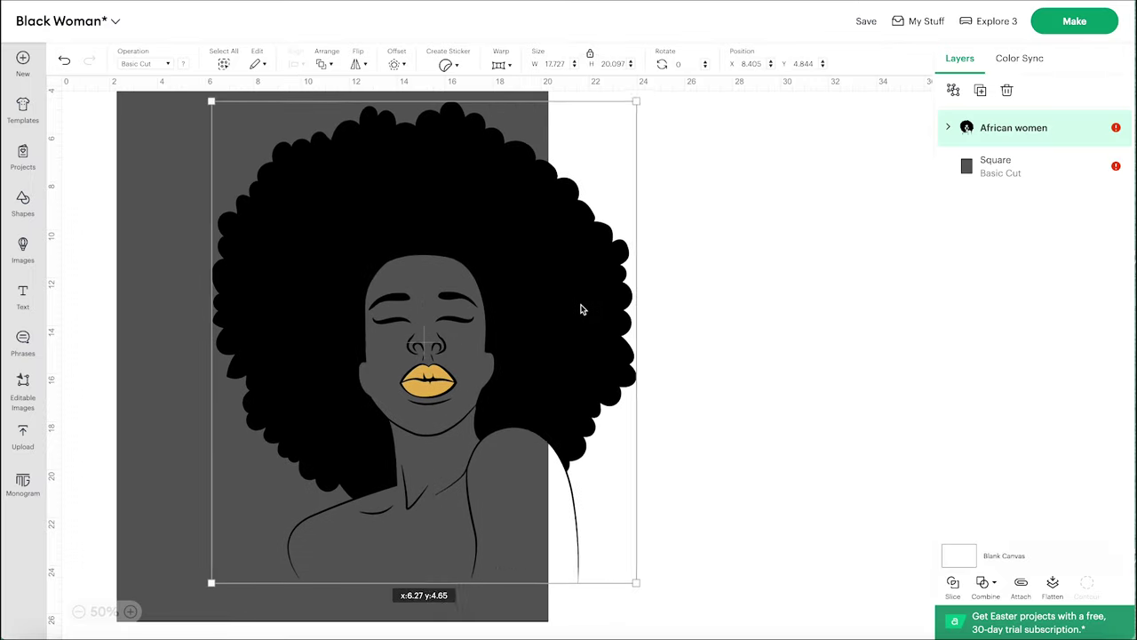
pyautogui.moveTo(582, 310); pyautogui.dragTo(503, 401)
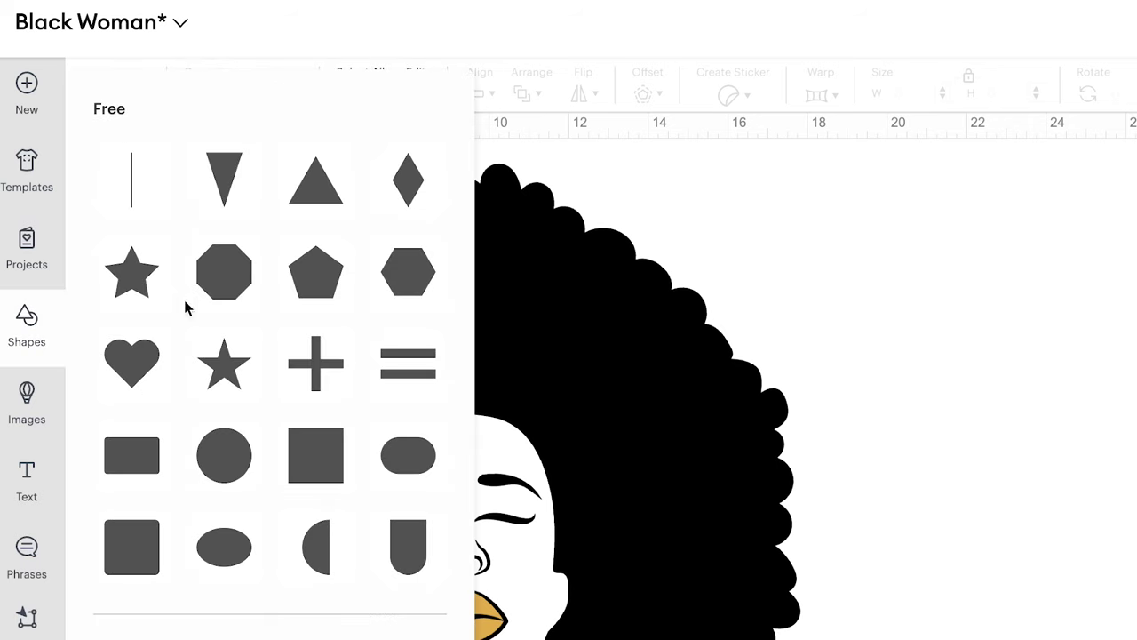
# Add a new square to the right of the woman artwork
pyautogui.click(316, 457)
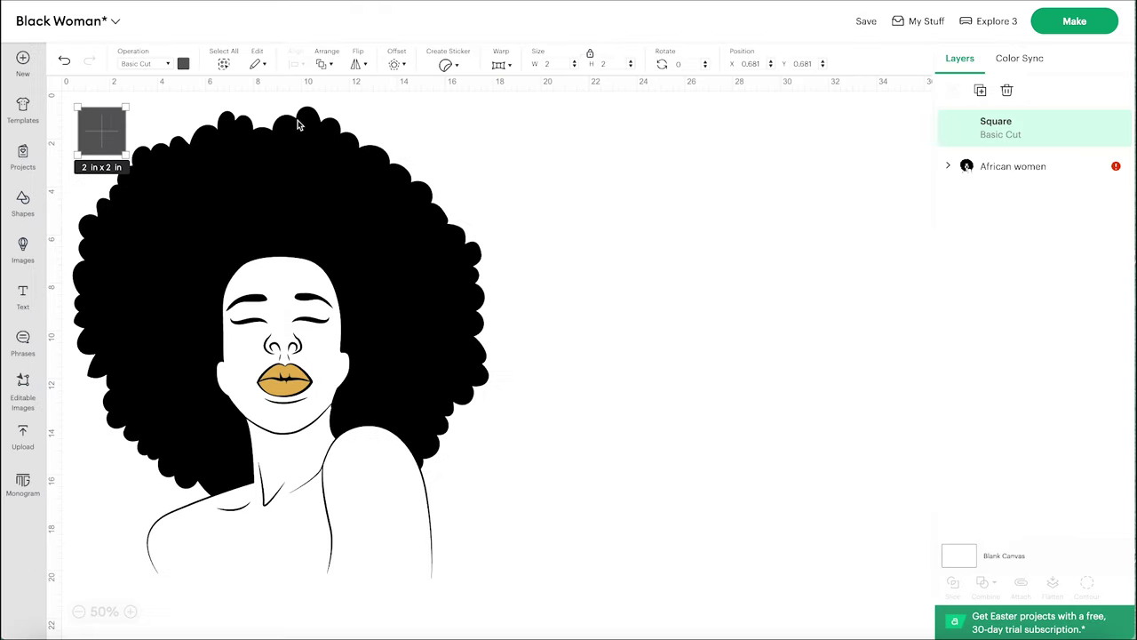
pyautogui.moveTo(99, 124); pyautogui.dragTo(541, 152)
pyautogui.moveTo(569, 191); pyautogui.dragTo(685, 323)
# Resize the square to 11.5 in wide by 23.5 in high
pyautogui.click(565, 63)
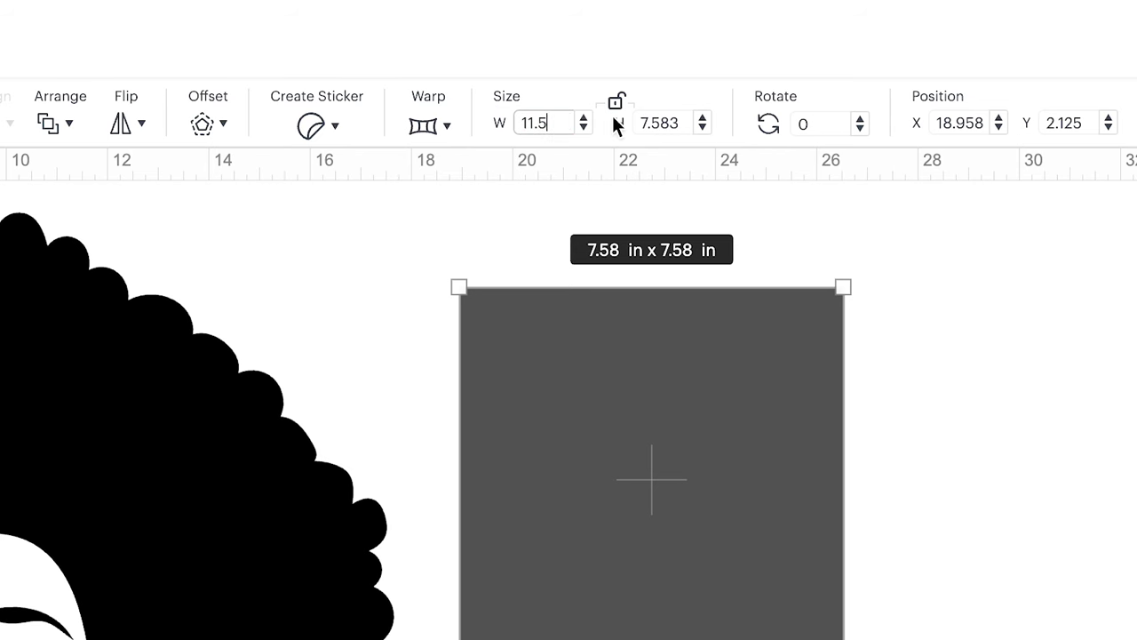
pyautogui.write('11.5')
pyautogui.click(670, 123)
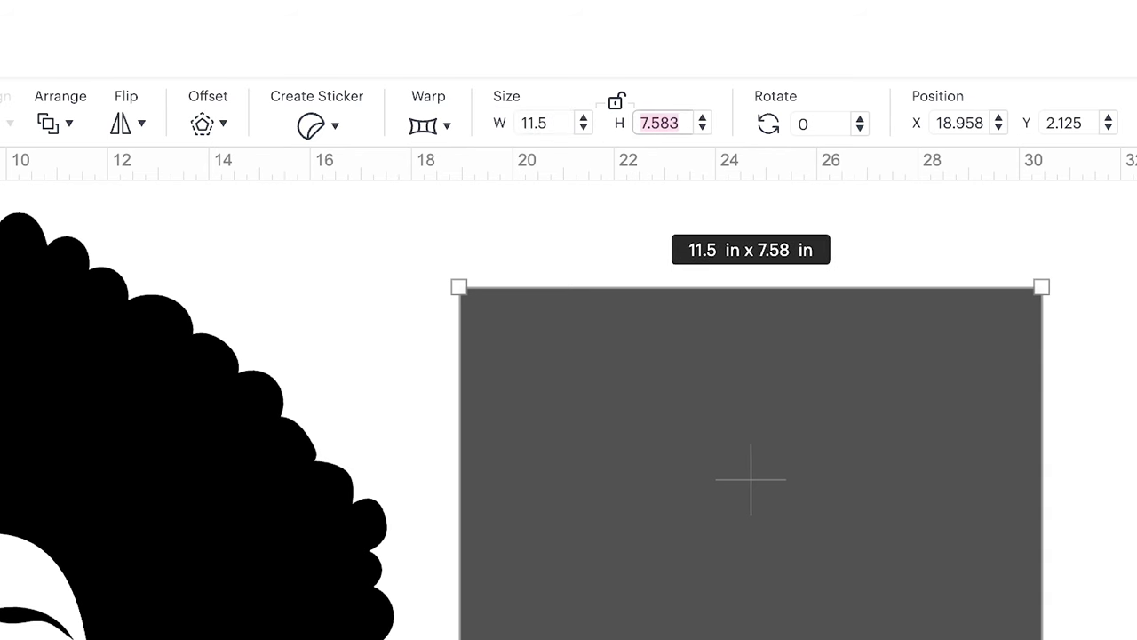
pyautogui.write('23.')
pyautogui.write('5')
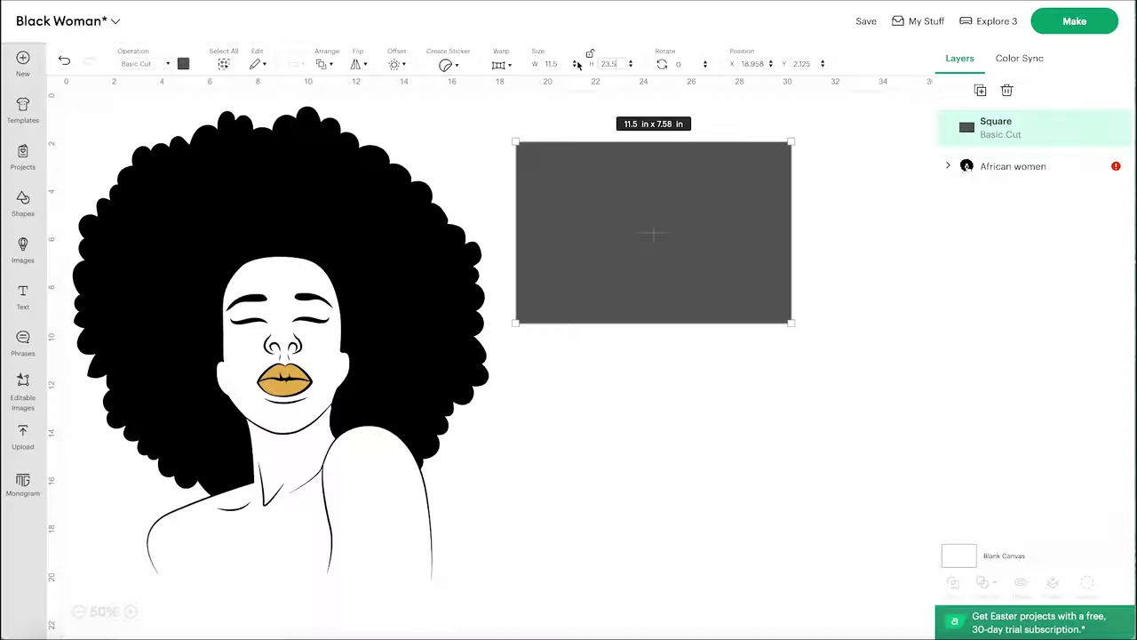
pyautogui.press('Return')
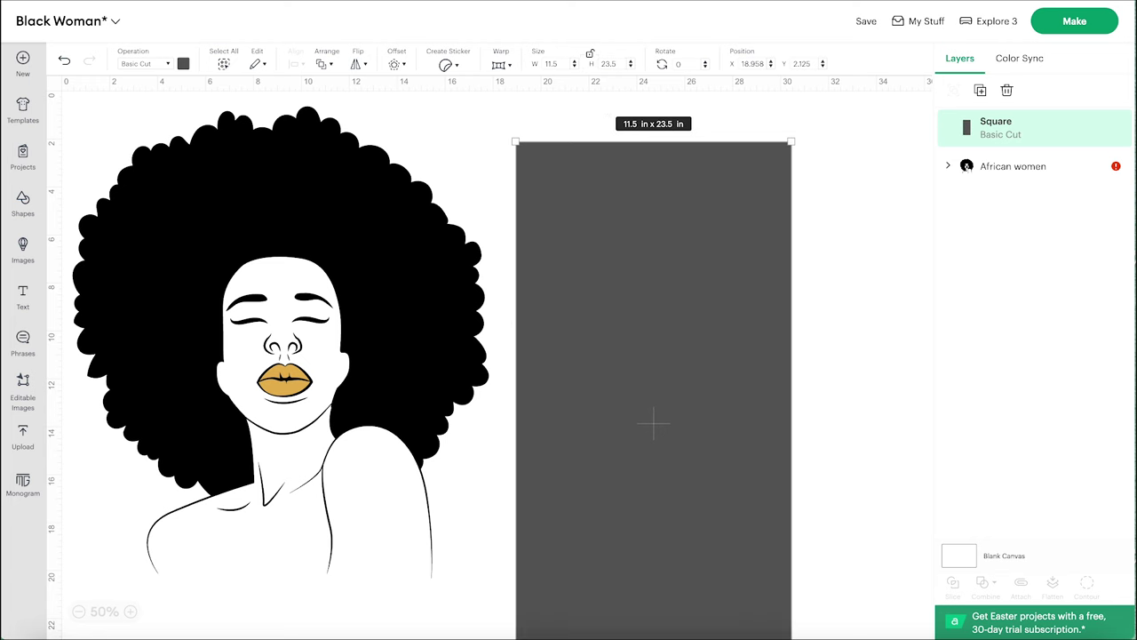
pyautogui.click(79, 611)
pyautogui.scroll(1, 444, 258)
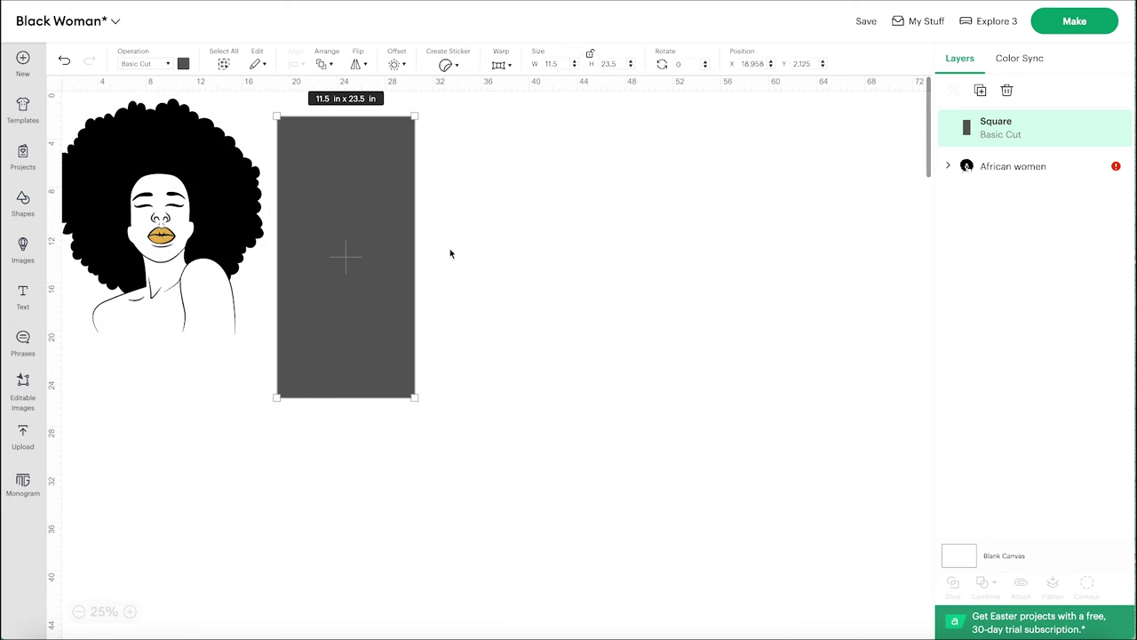
pyautogui.click(130, 611)
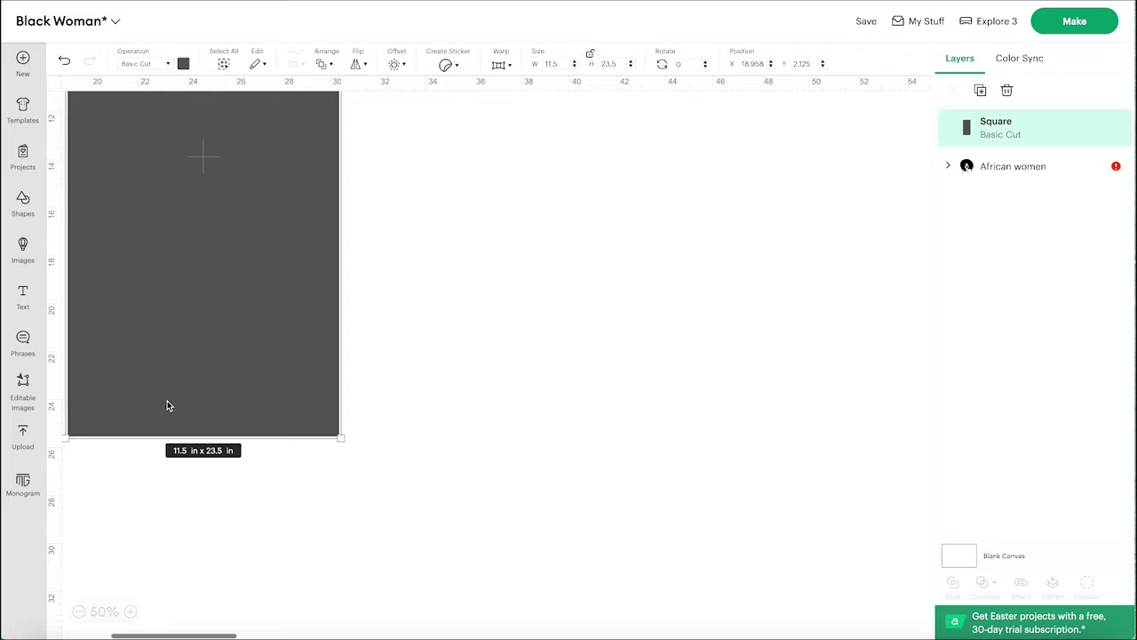
pyautogui.hscroll(-5, 167, 406)
pyautogui.scroll(10, 167, 405)
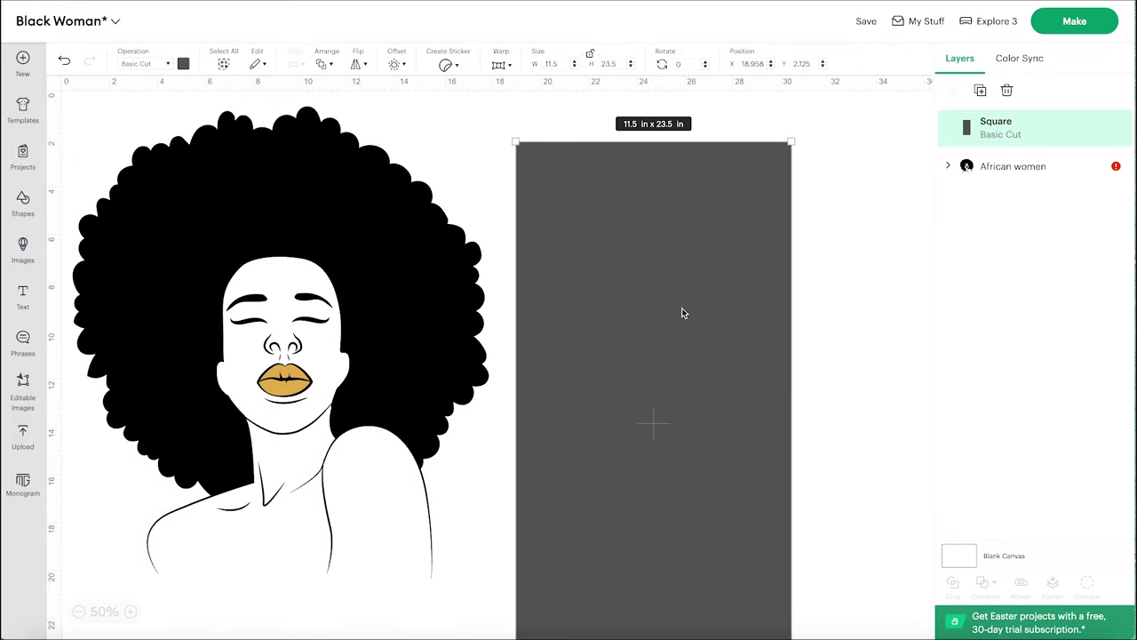
# Move the rectangle over the image's left side and place a duplicate to its right
pyautogui.moveTo(679, 304); pyautogui.dragTo(224, 261)
pyautogui.rightClick(242, 208)
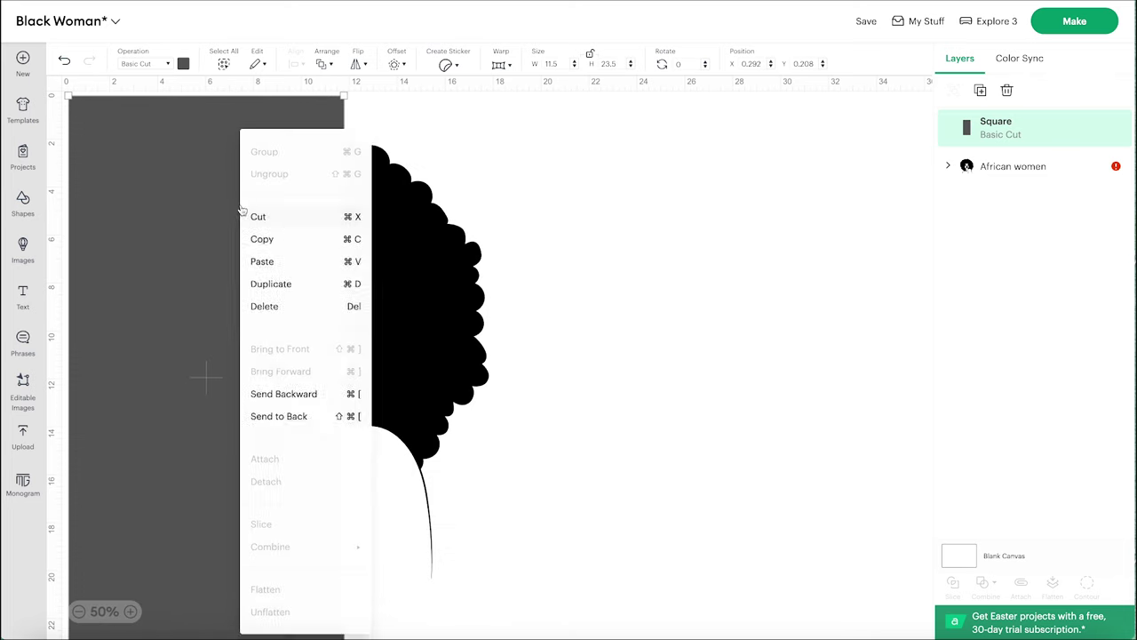
pyautogui.click(271, 285)
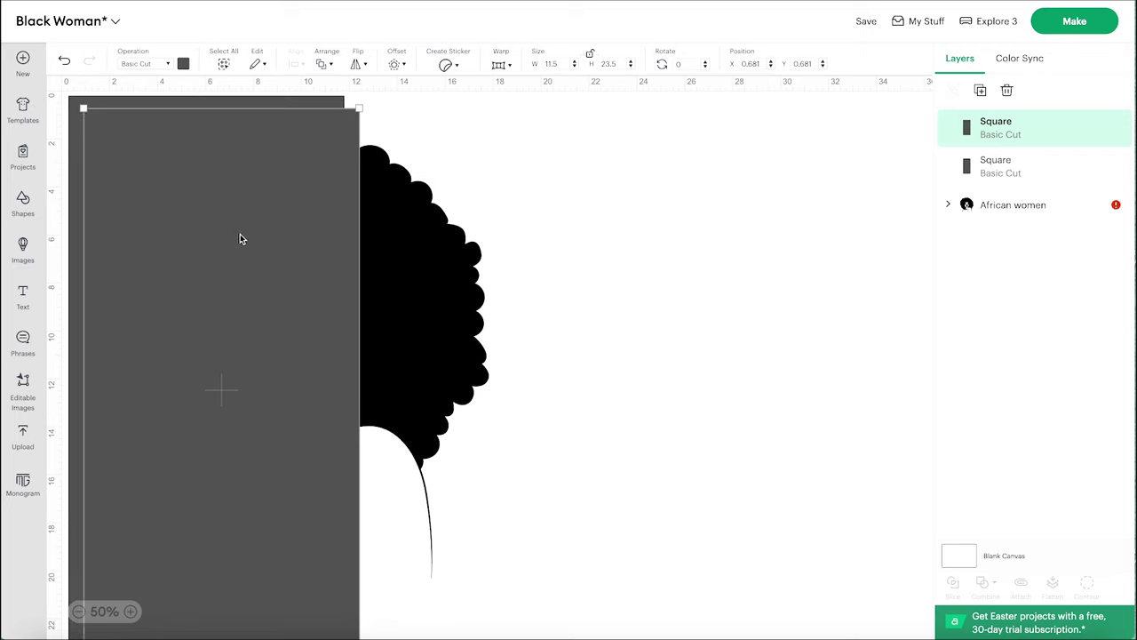
pyautogui.moveTo(240, 234); pyautogui.dragTo(527, 222)
# Butt the two rectangles together and layer the woman image in front of both
pyautogui.rightClick(356, 221)
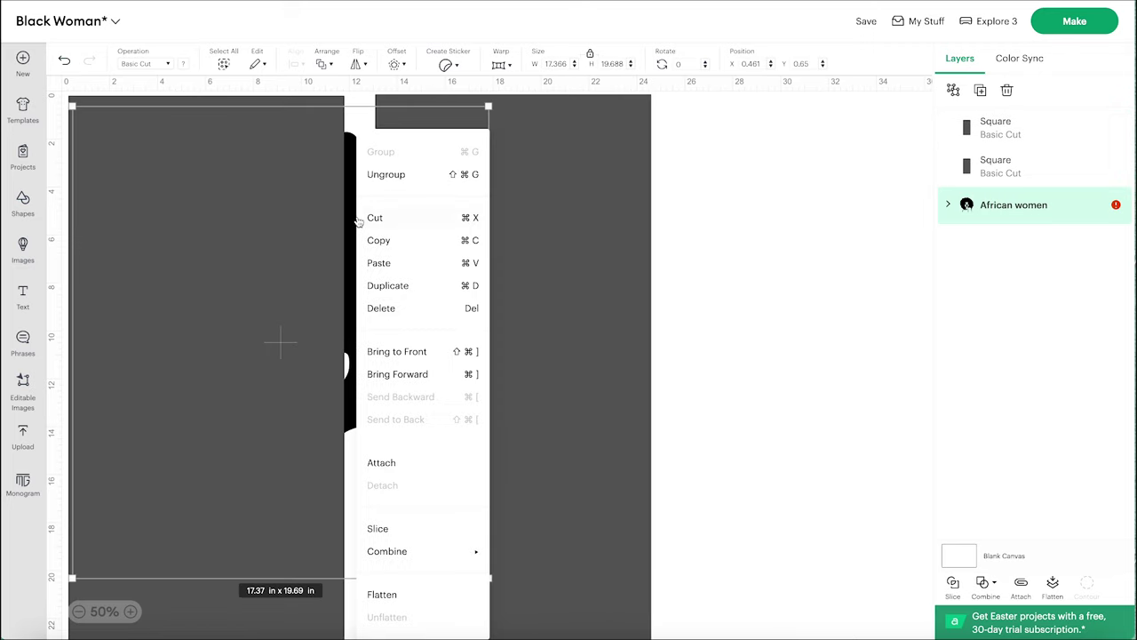
pyautogui.click(384, 374)
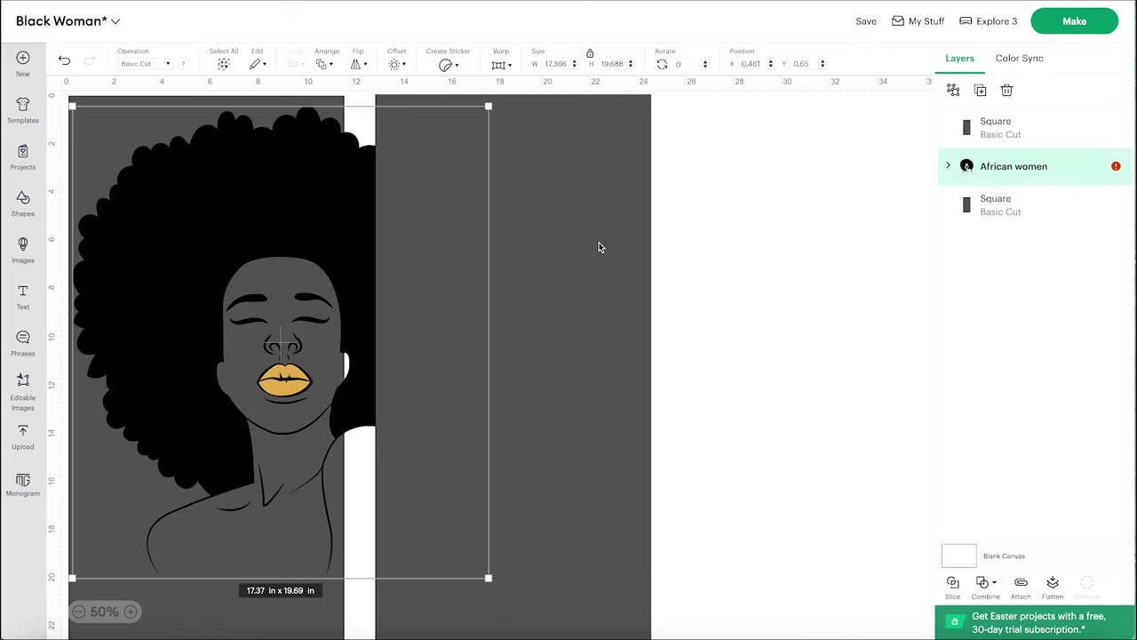
pyautogui.moveTo(603, 247); pyautogui.dragTo(573, 247)
pyautogui.rightClick(470, 183)
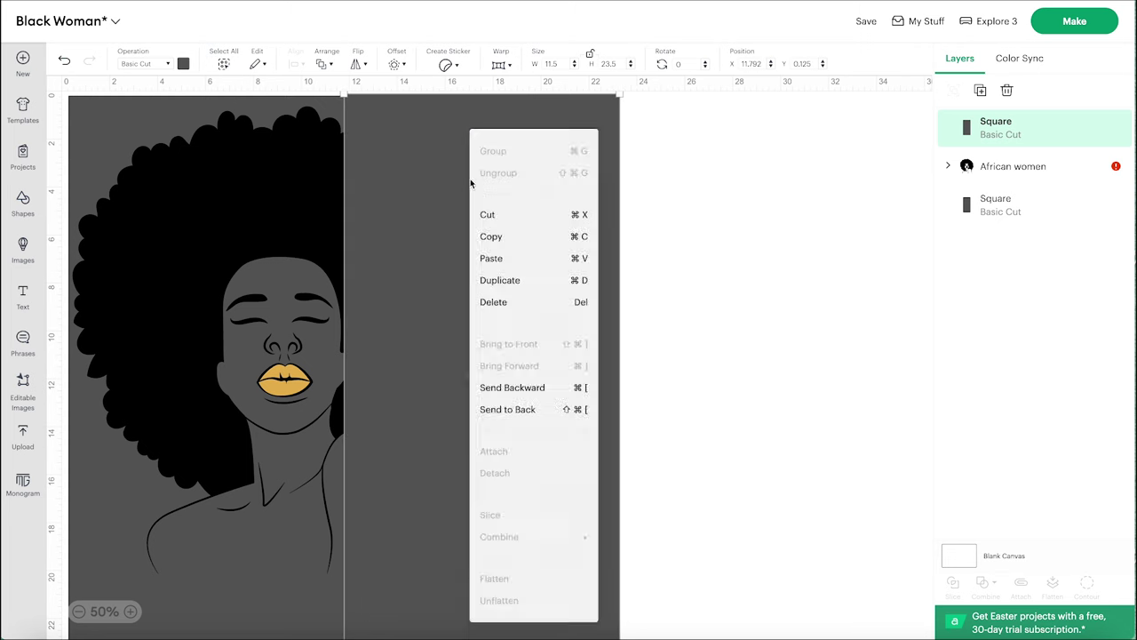
pyautogui.click(526, 398)
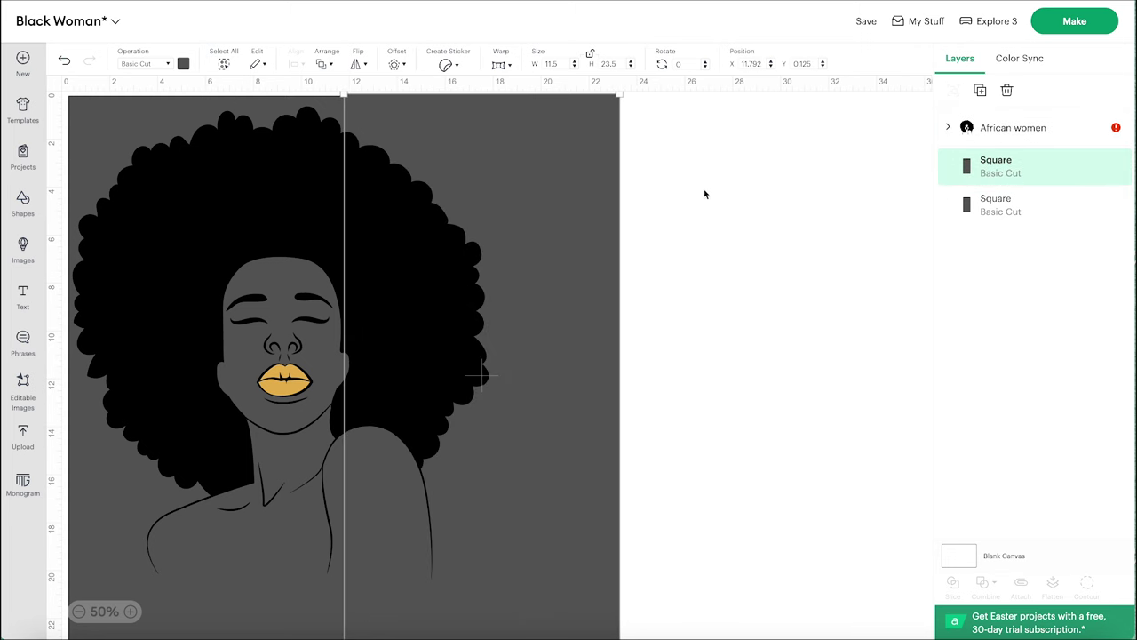
pyautogui.scroll(5, 704, 194)
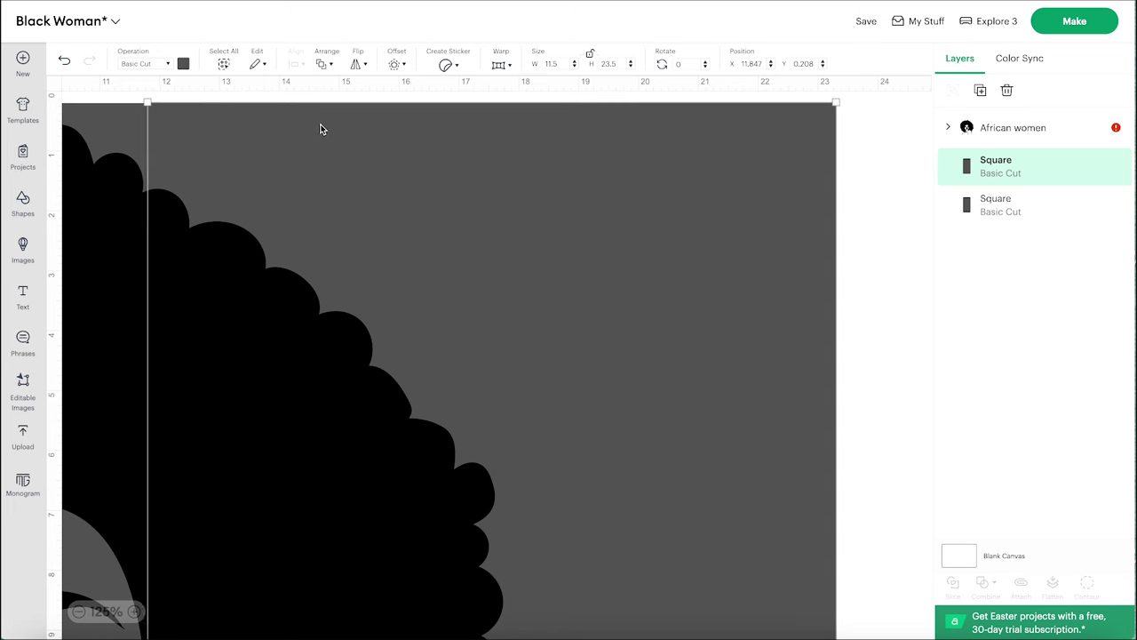
pyautogui.click(883, 169)
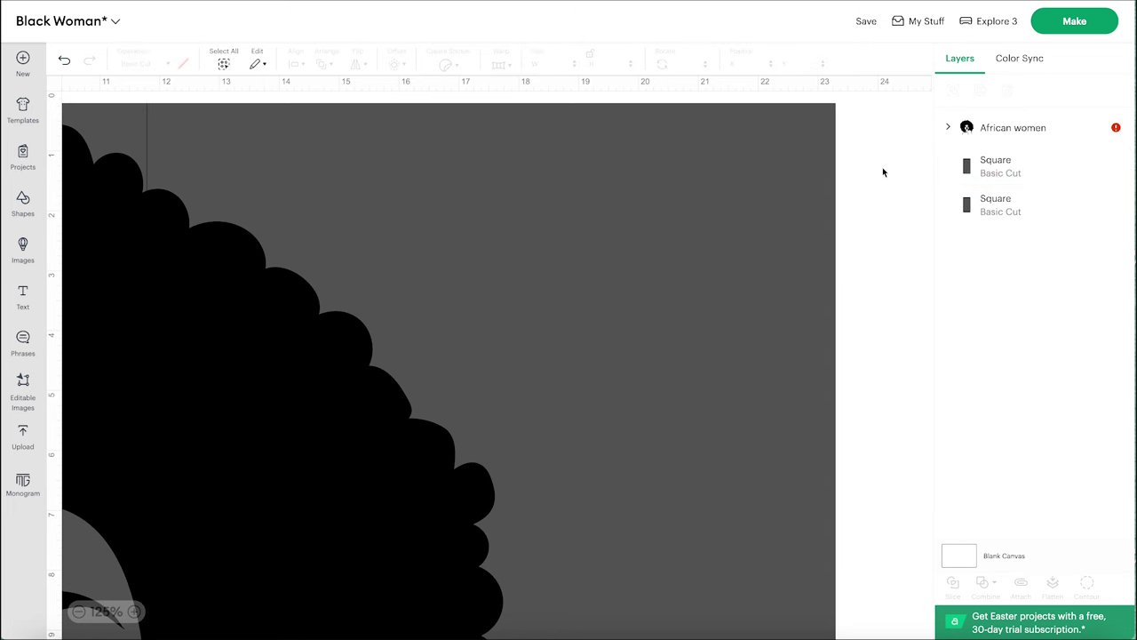
pyautogui.scroll(-5, 882, 169)
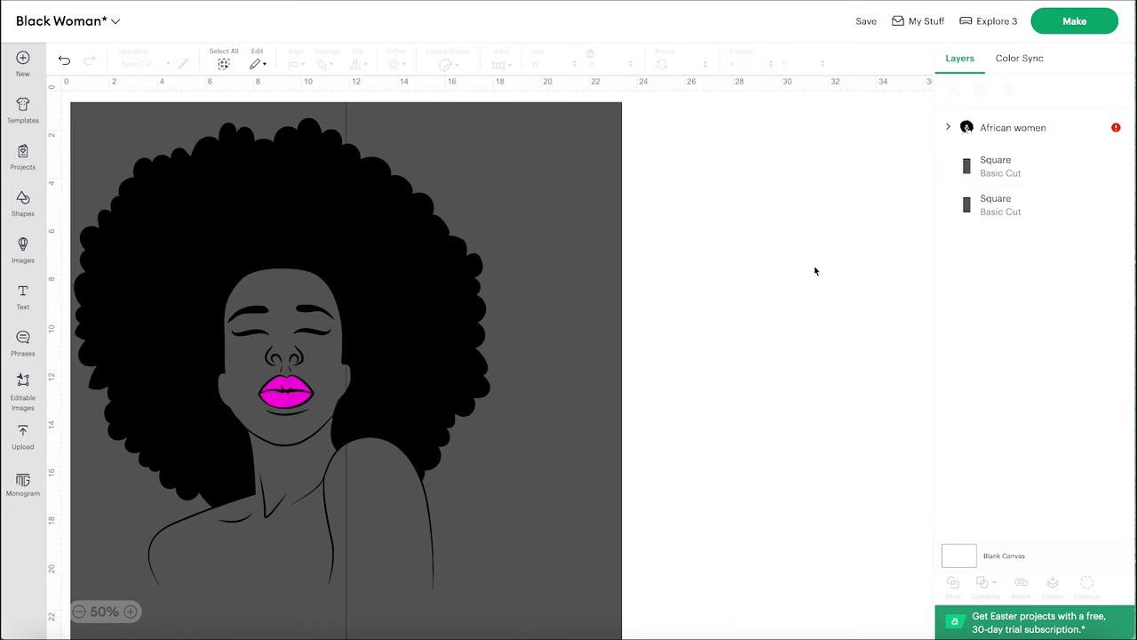
# Select the image's hair-and-face part together with one rectangle and apply Slice
pyautogui.click(221, 205)
pyautogui.hotkey('ctrl', 'a')
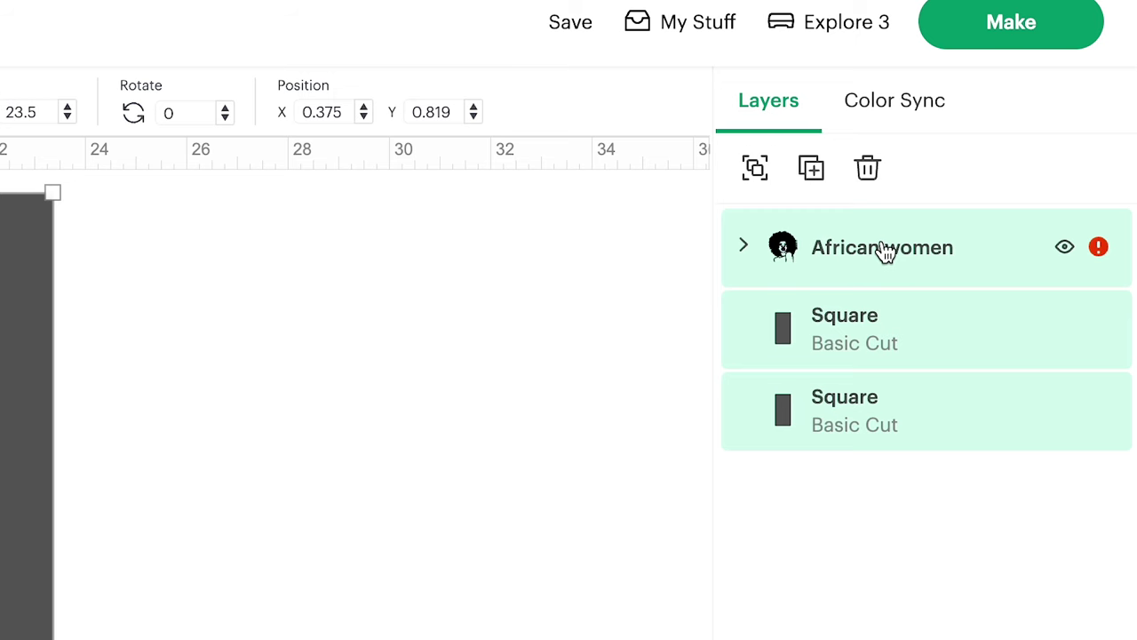
pyautogui.click(748, 248)
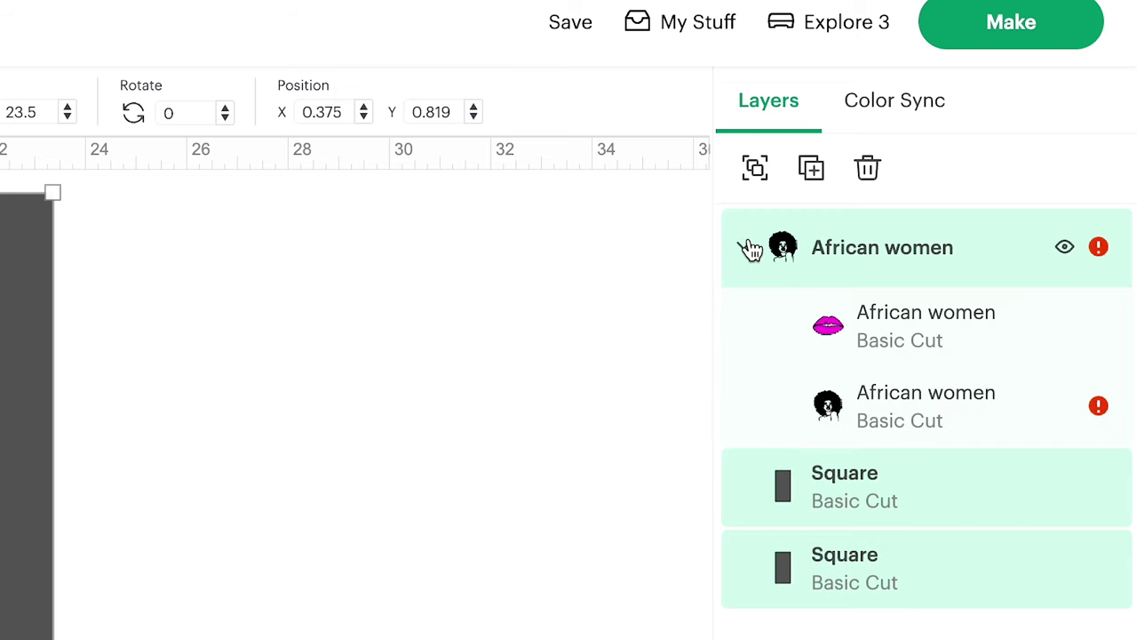
pyautogui.click(905, 411)
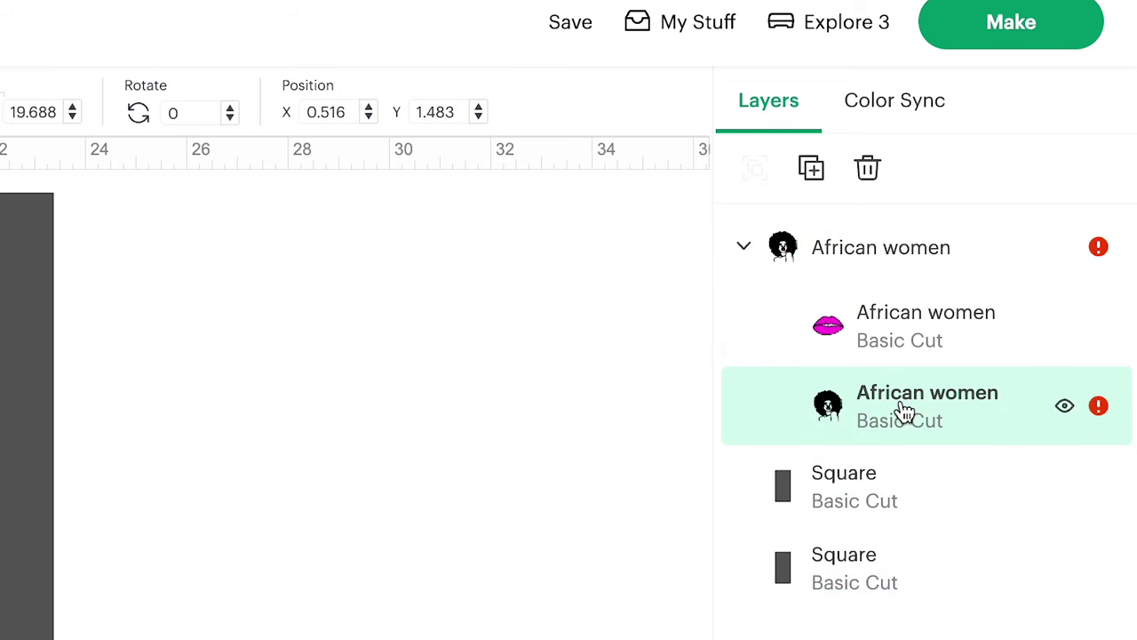
pyautogui.keyDown('shift'); pyautogui.click(885, 484); pyautogui.keyUp('shift')
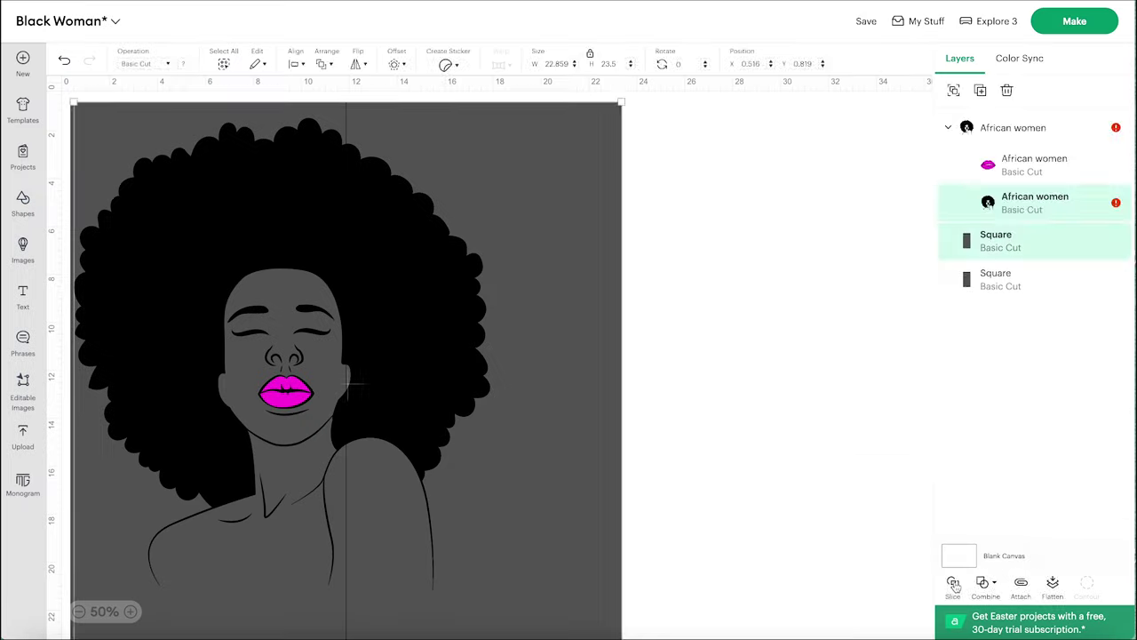
pyautogui.click(787, 550)
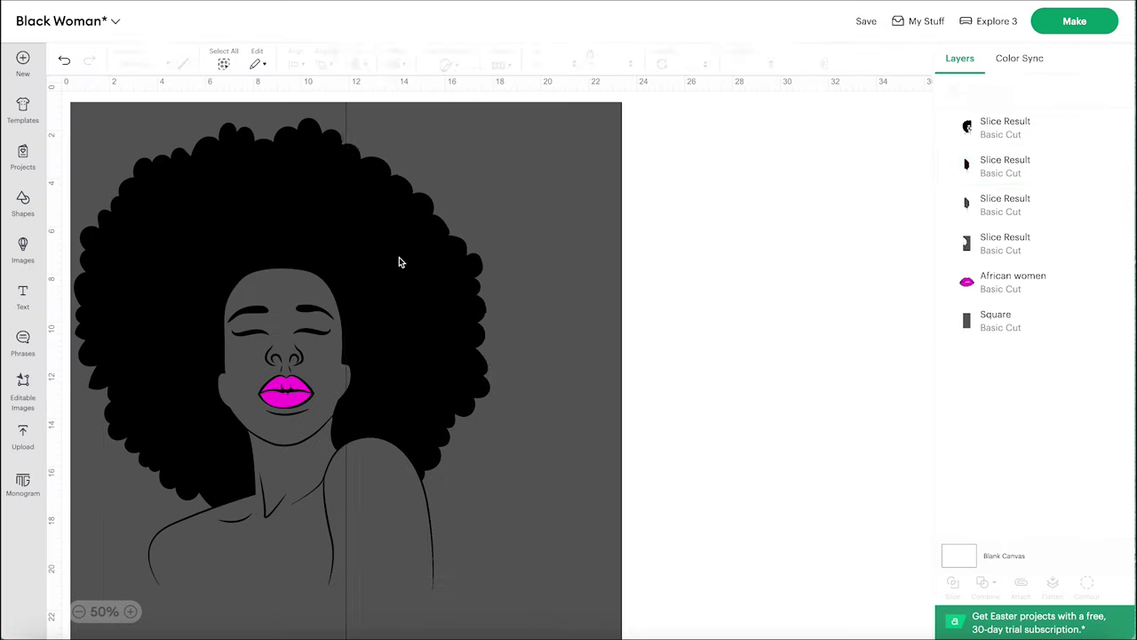
# Pull the slice pieces apart and delete the leftover rectangle and grey hair scrap
pyautogui.moveTo(399, 257); pyautogui.dragTo(723, 271)
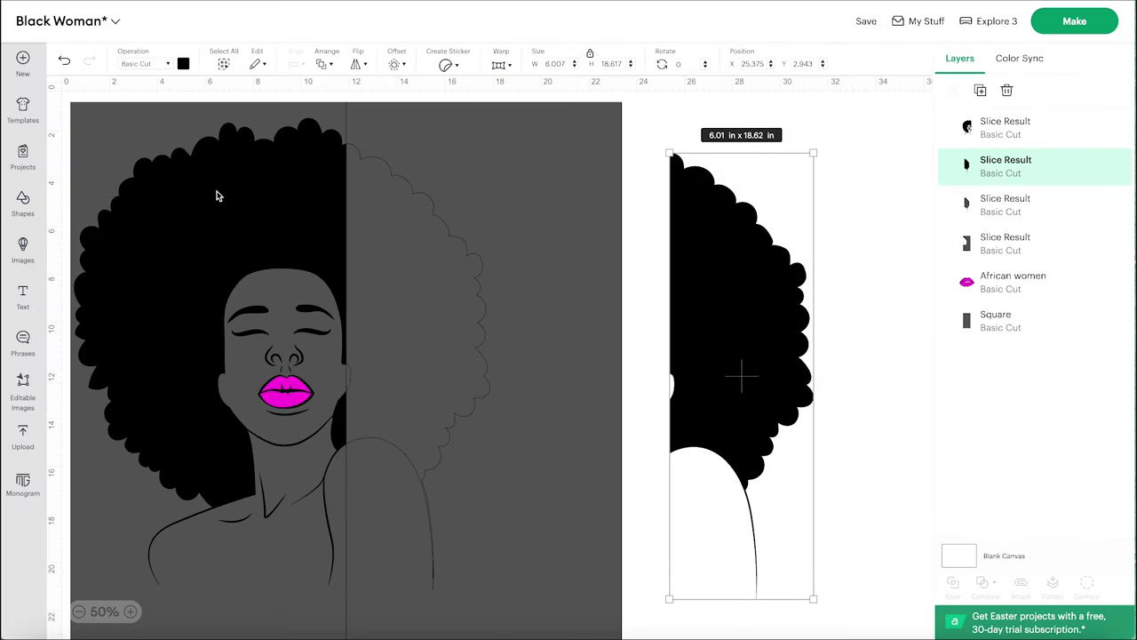
pyautogui.moveTo(216, 196); pyautogui.dragTo(521, 221)
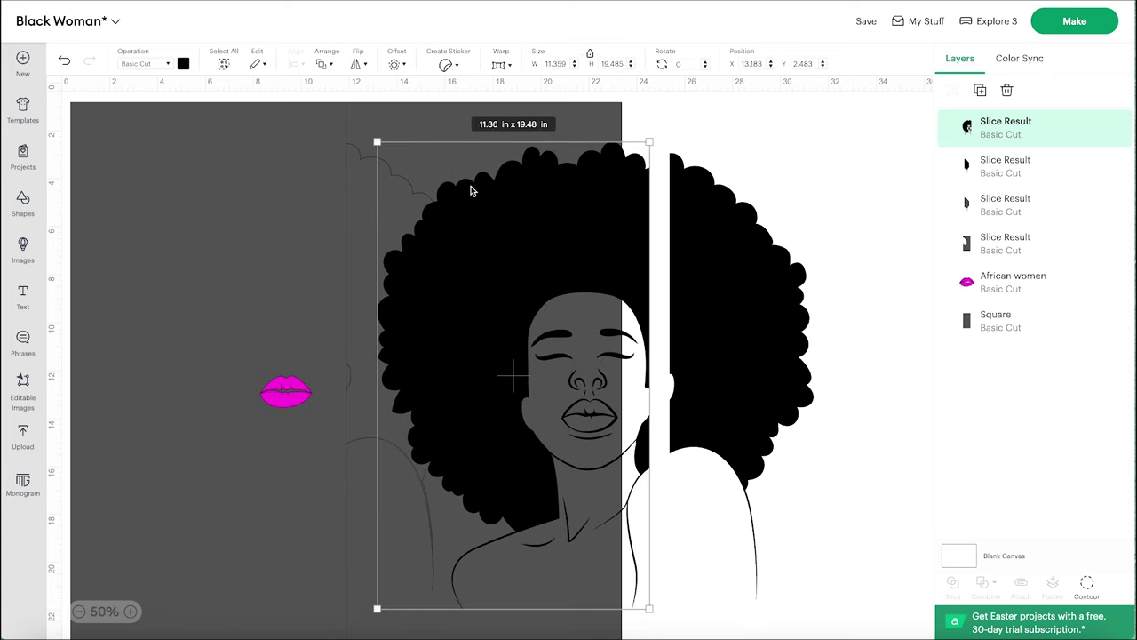
pyautogui.click(208, 143)
pyautogui.press('Delete')
pyautogui.click(371, 278)
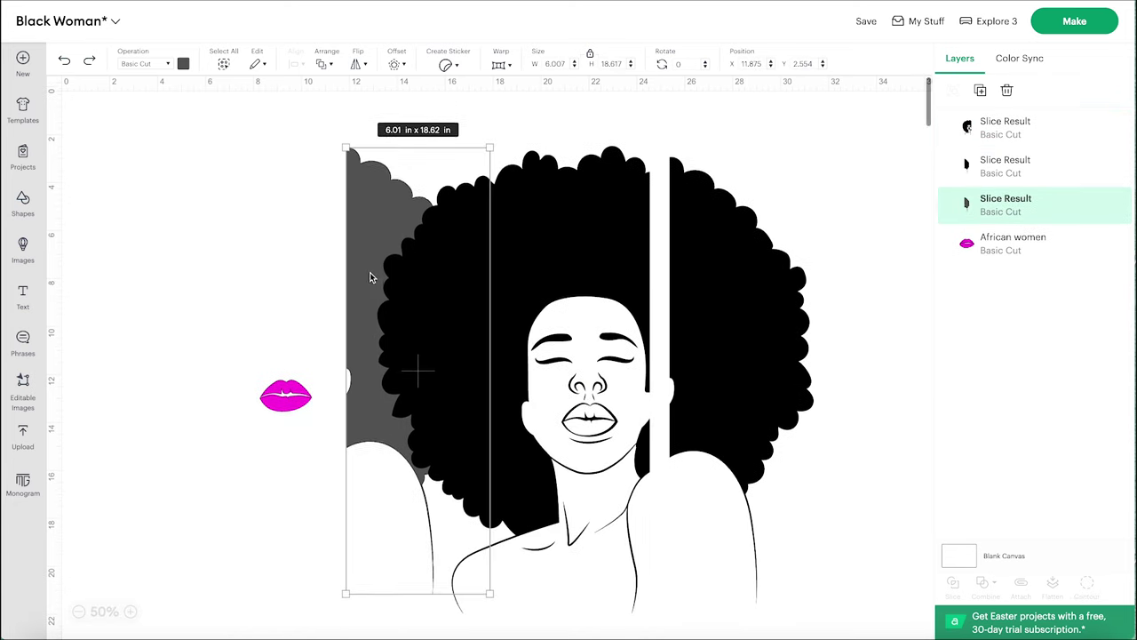
pyautogui.press('Delete')
# Rejoin the face and right hair halves and set the pink lips on the mouth
pyautogui.moveTo(474, 267); pyautogui.dragTo(175, 233)
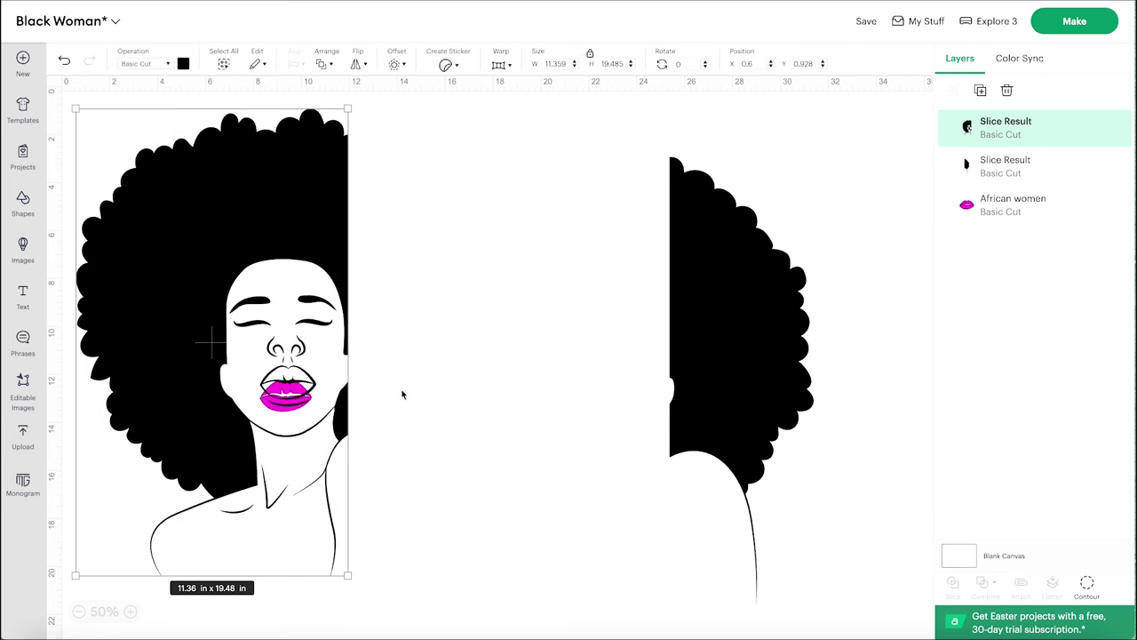
pyautogui.moveTo(223, 162); pyautogui.dragTo(231, 485)
pyautogui.moveTo(286, 391); pyautogui.dragTo(473, 396)
pyautogui.moveTo(248, 498); pyautogui.dragTo(240, 168)
pyautogui.moveTo(465, 406); pyautogui.dragTo(790, 200)
pyautogui.moveTo(717, 234); pyautogui.dragTo(409, 239)
pyautogui.moveTo(271, 213)
pyautogui.mouseDown()
pyautogui.moveTo(284, 214)
pyautogui.moveTo(271, 214)
pyautogui.mouseUp()
pyautogui.click(424, 244)
pyautogui.moveTo(794, 190); pyautogui.dragTo(288, 375)
pyautogui.scroll(5, 307, 372)
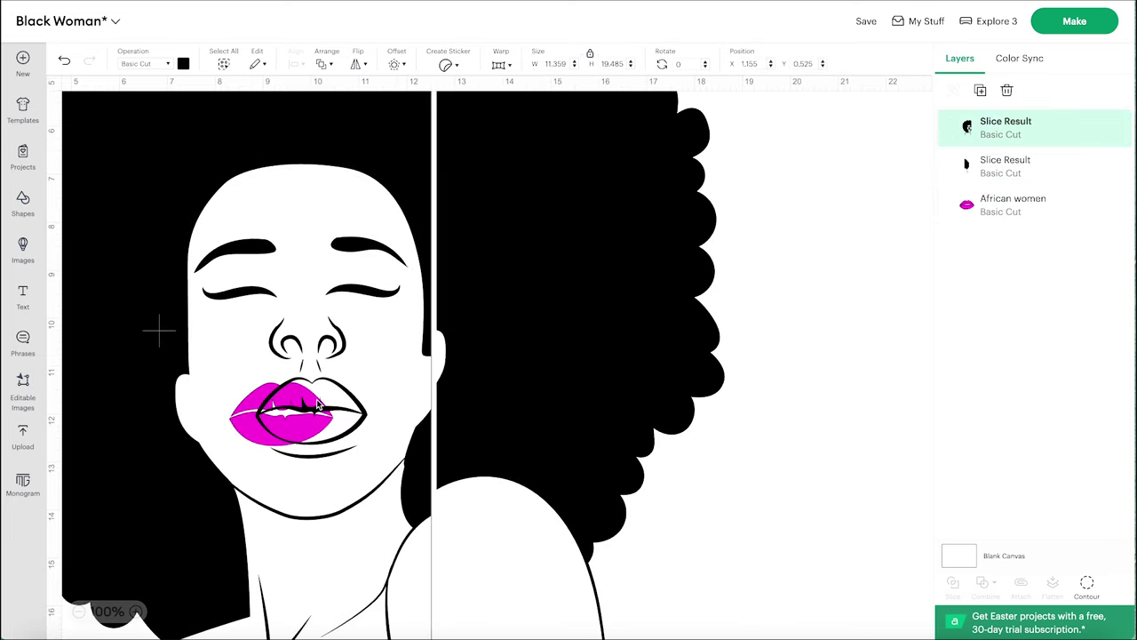
pyautogui.hotkey('ctrl', 'z')
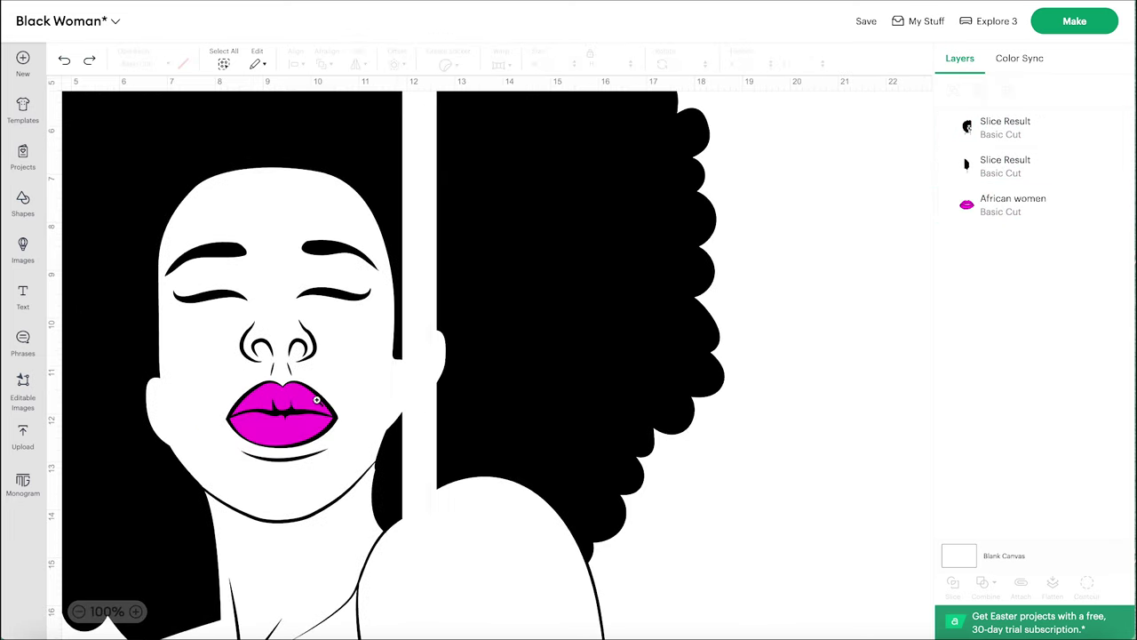
pyautogui.click(78, 611)
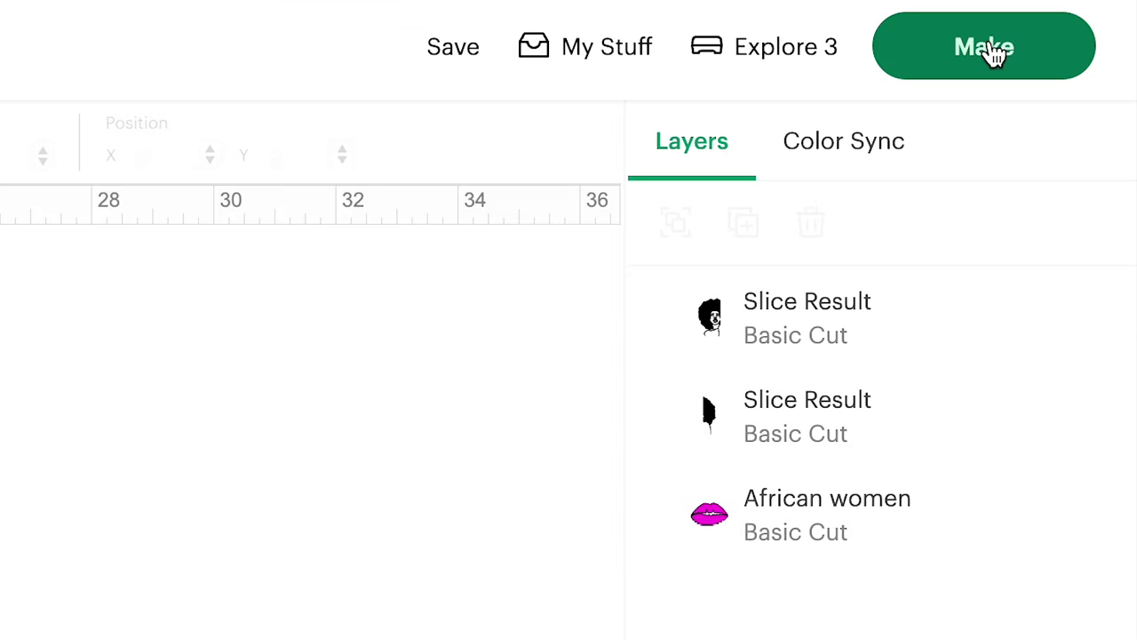
# Send the design to Make, loading Without Mat on 13 × 40 in material
pyautogui.click(993, 54)
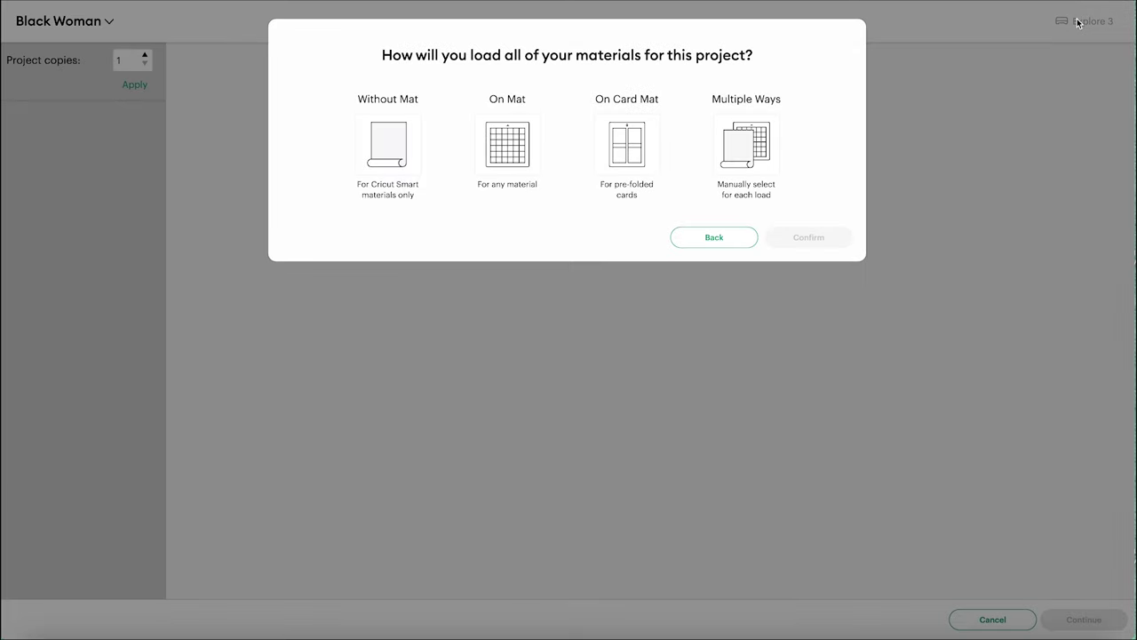
pyautogui.click(395, 134)
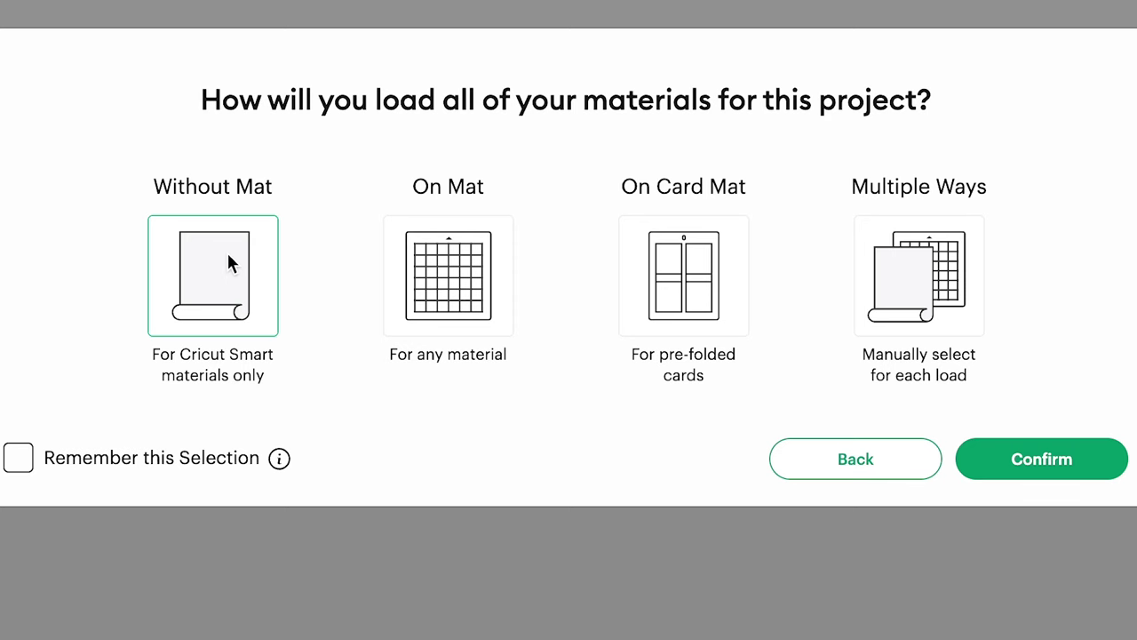
pyautogui.click(1041, 462)
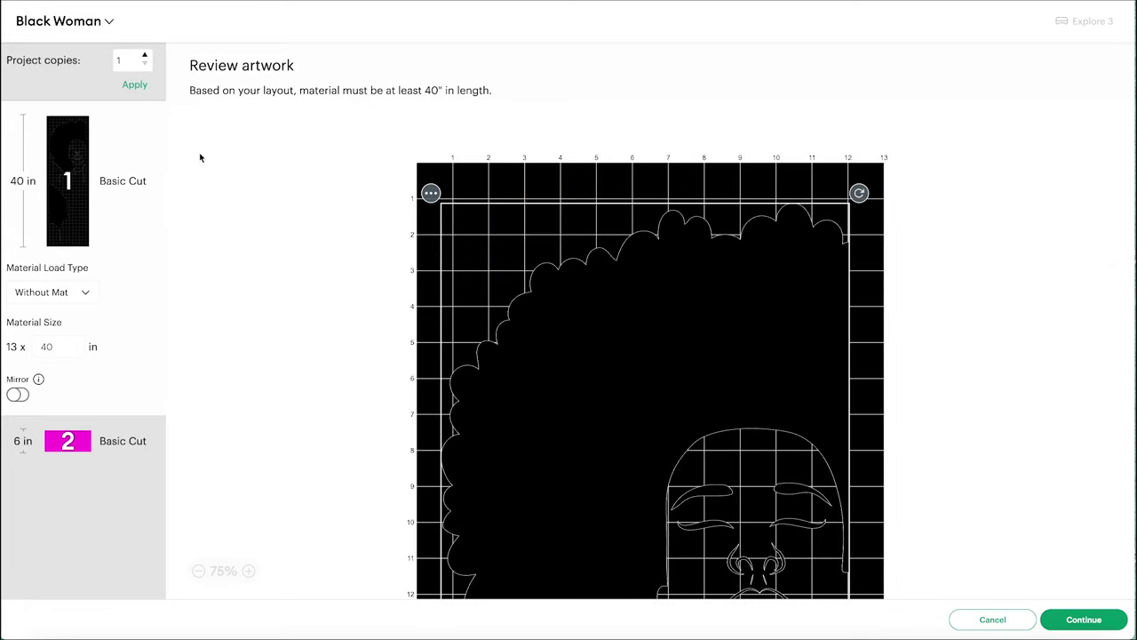
pyautogui.scroll(-10, 196, 179)
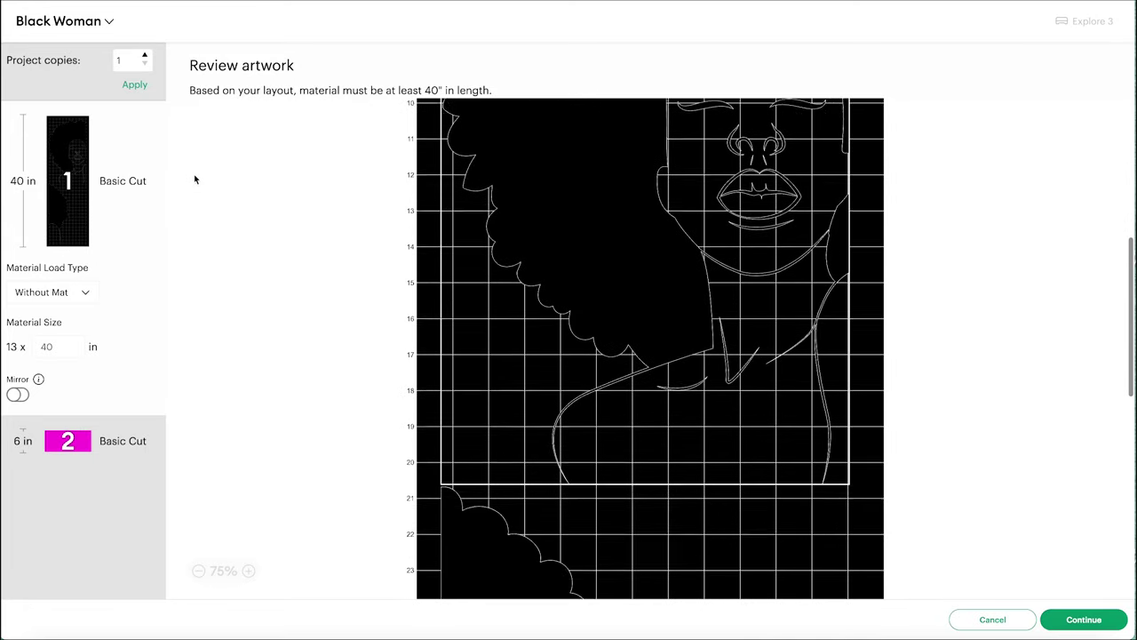
pyautogui.scroll(-5, 196, 179)
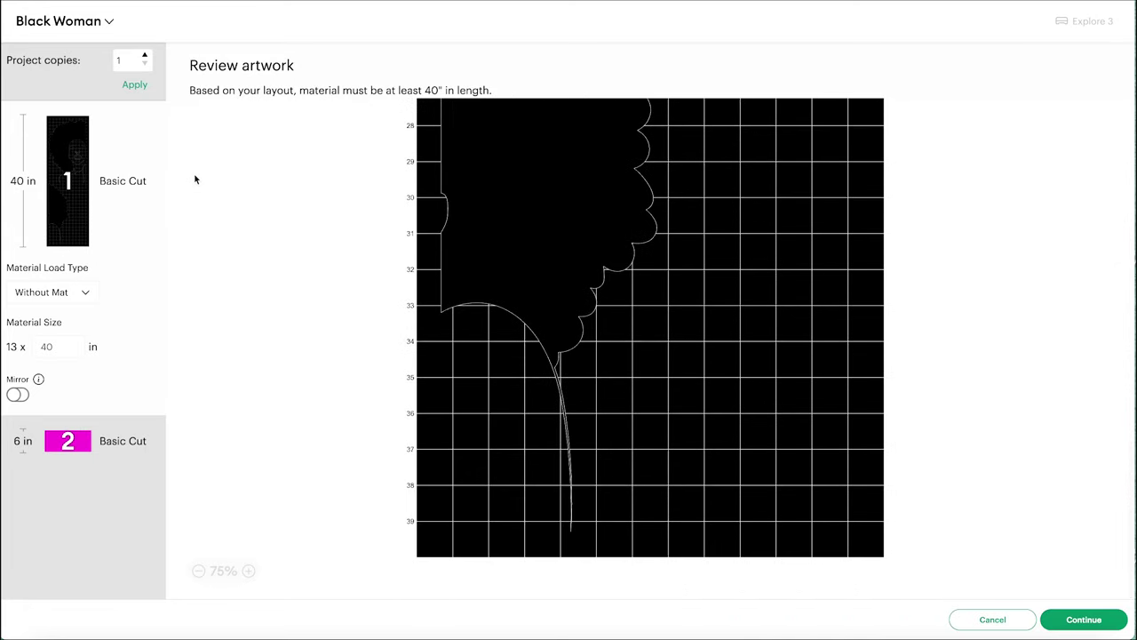
pyautogui.scroll(6, 196, 180)
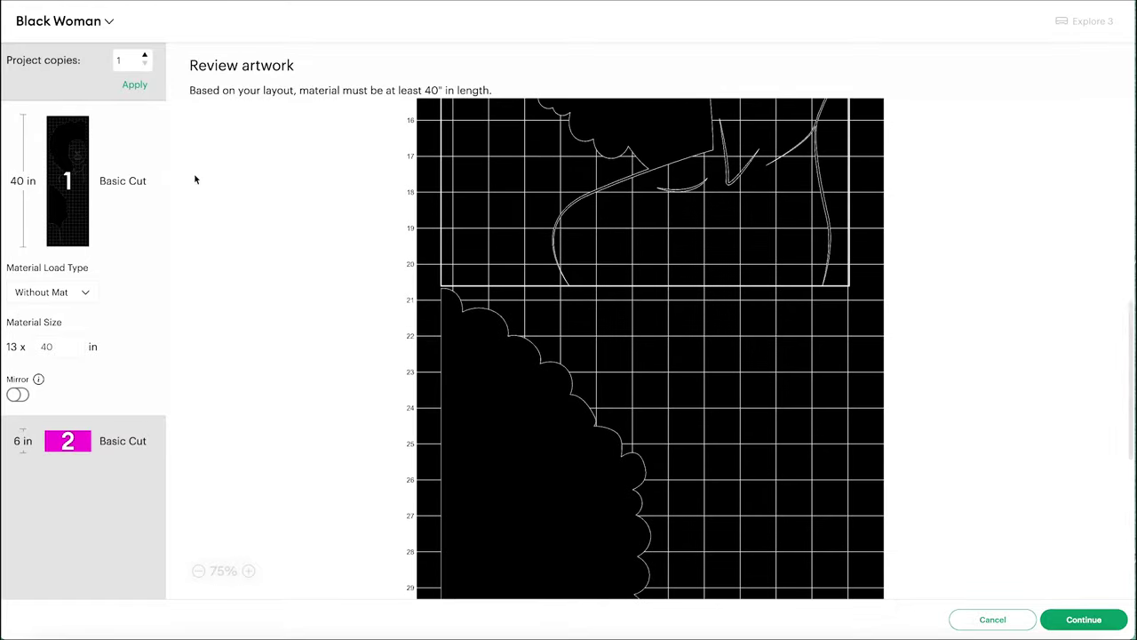
pyautogui.scroll(-6, 196, 179)
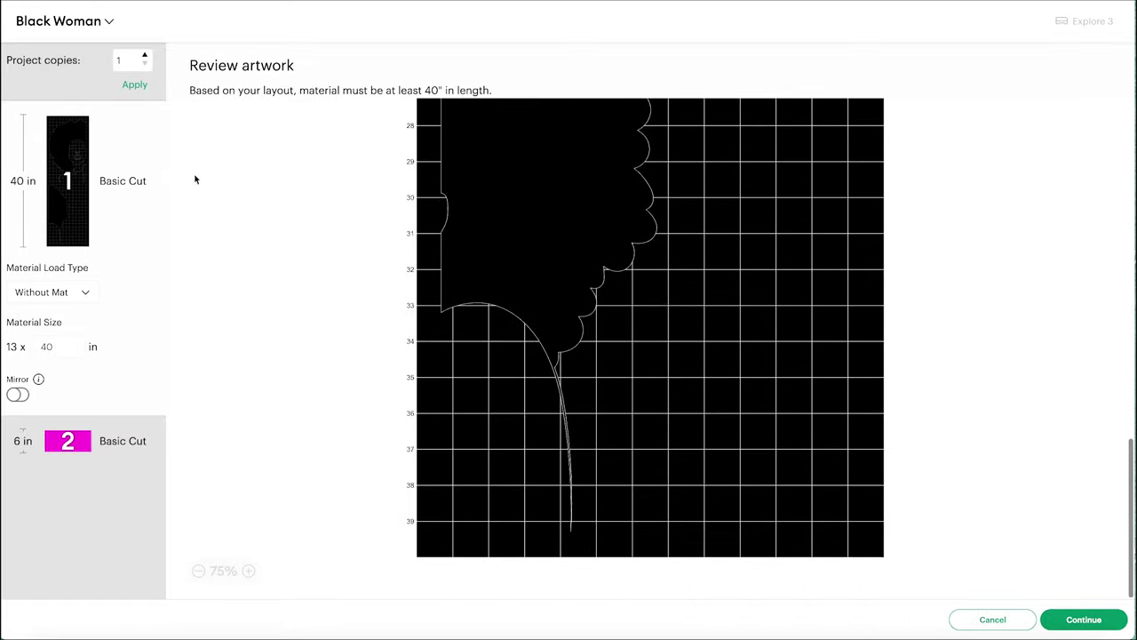